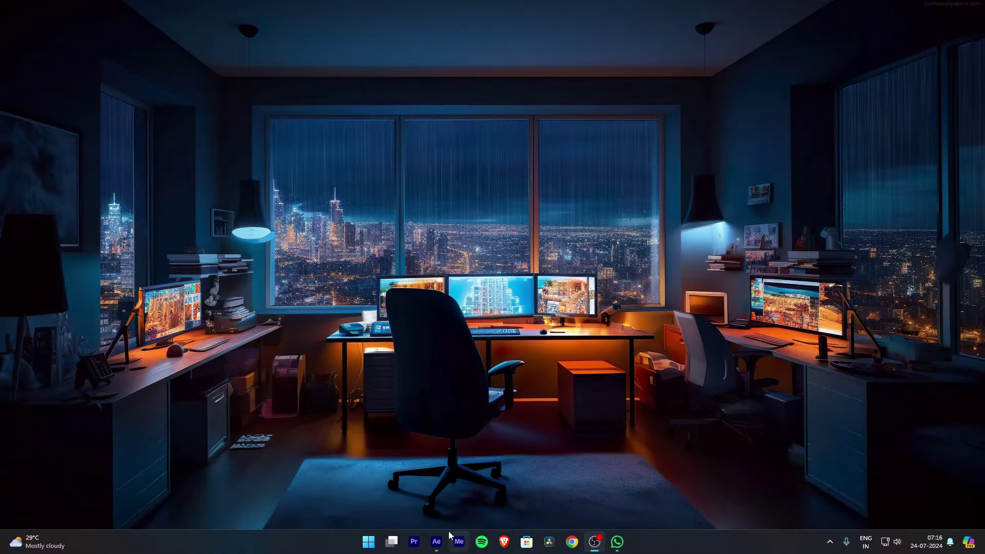
Launch Adobe After Effects 2020 from the taskbar.
click(437, 541)
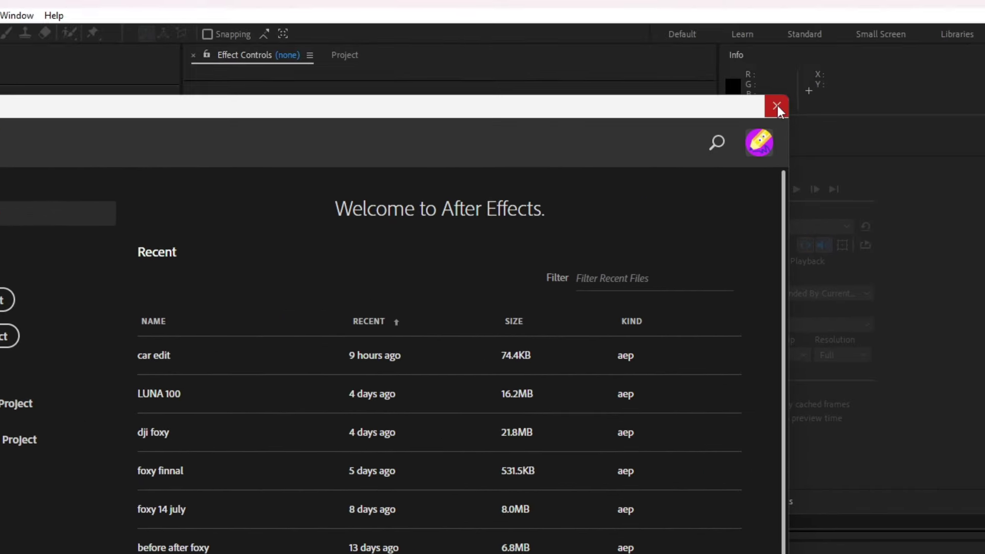
Dismiss the Home welcome screen and start a new composition, Comp 1.
click(777, 105)
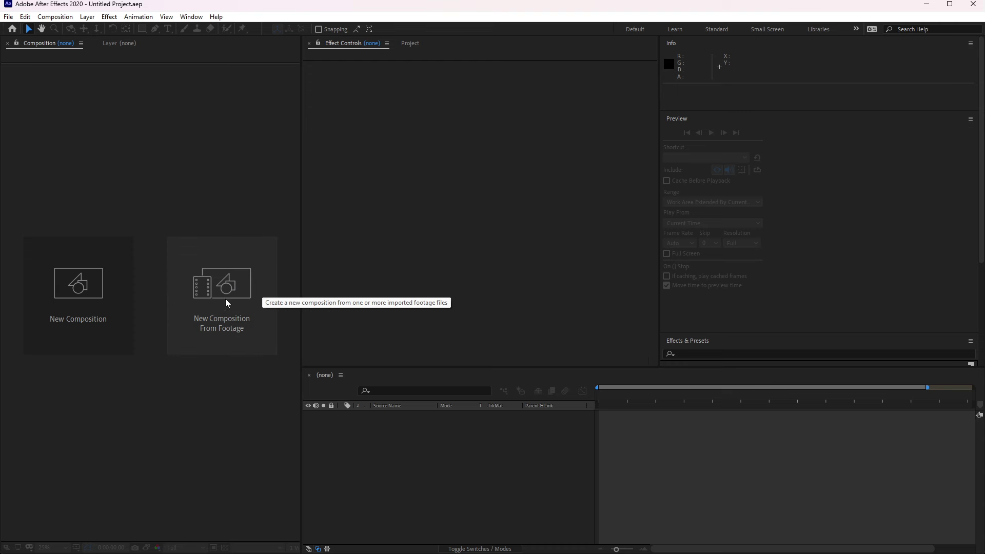
click(40, 324)
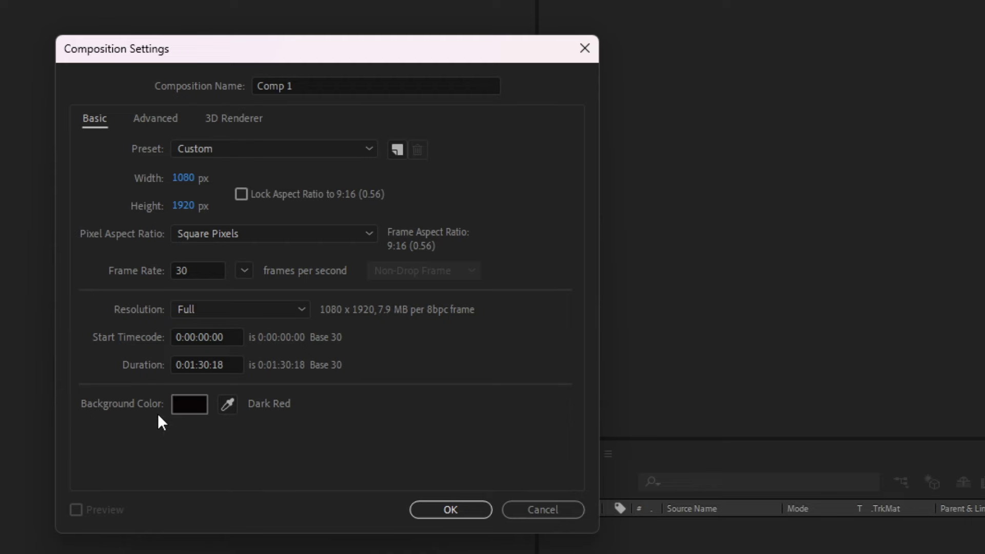
Change Comp 1's 3D renderer from CINEMA 4D to Classic 3D, keeping 1080×1920 at 30 fps.
click(154, 116)
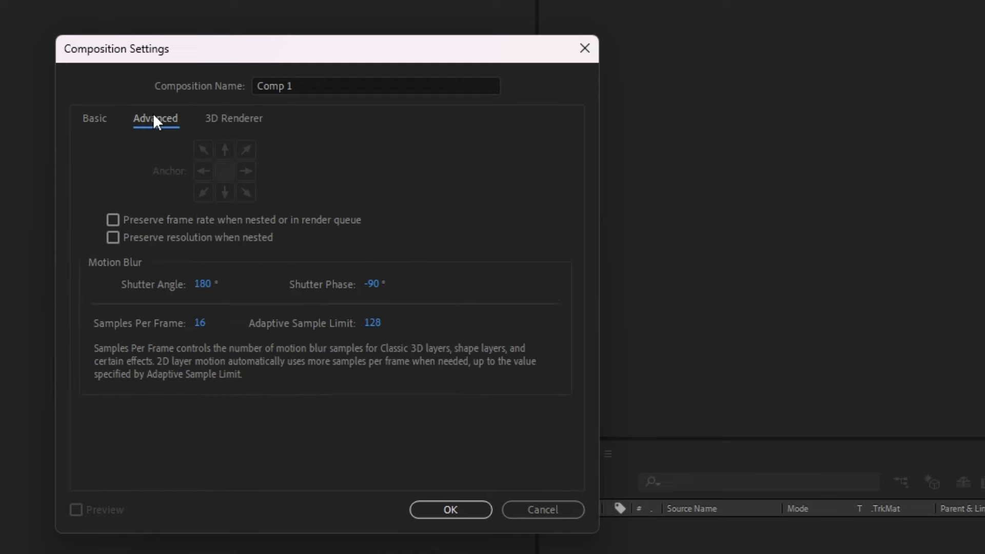
click(219, 122)
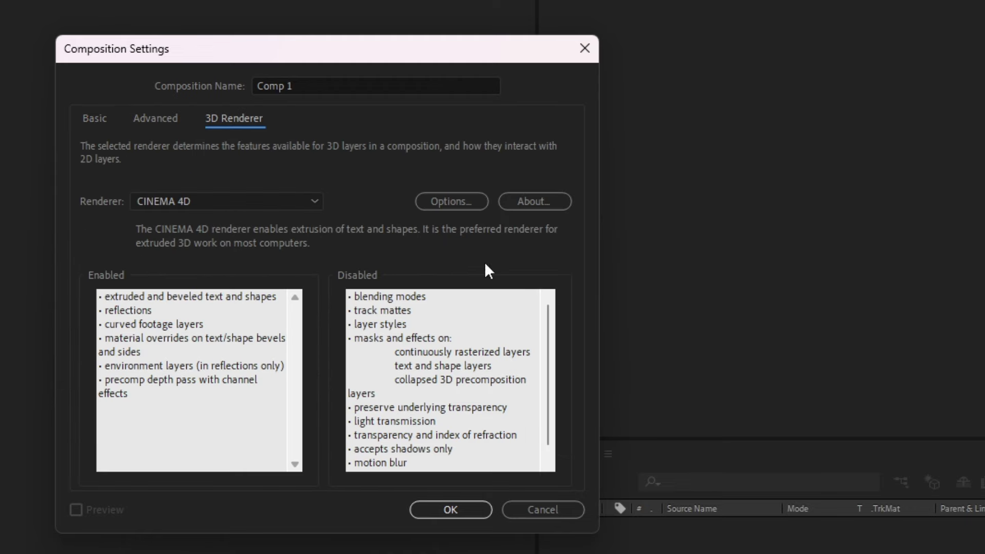
click(195, 199)
click(202, 221)
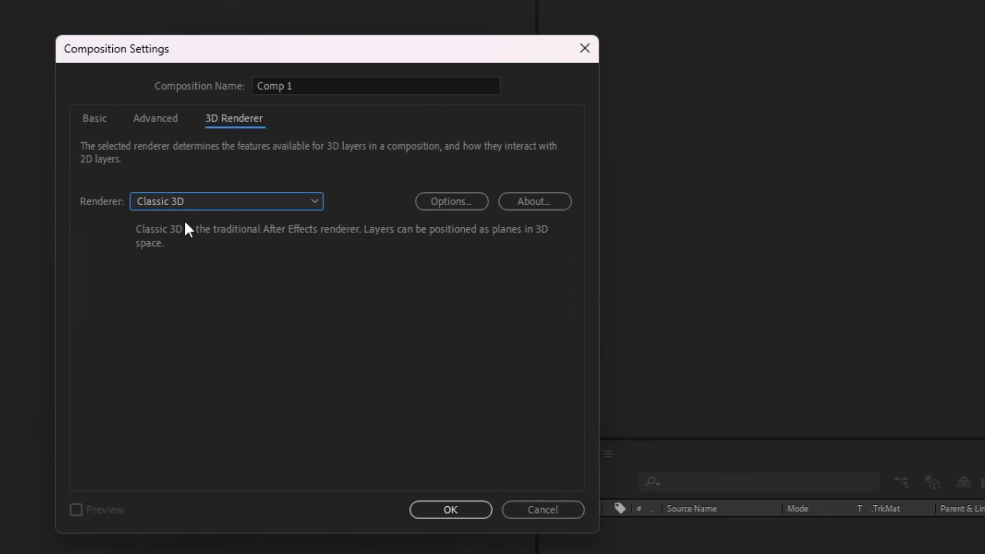
click(156, 120)
click(93, 119)
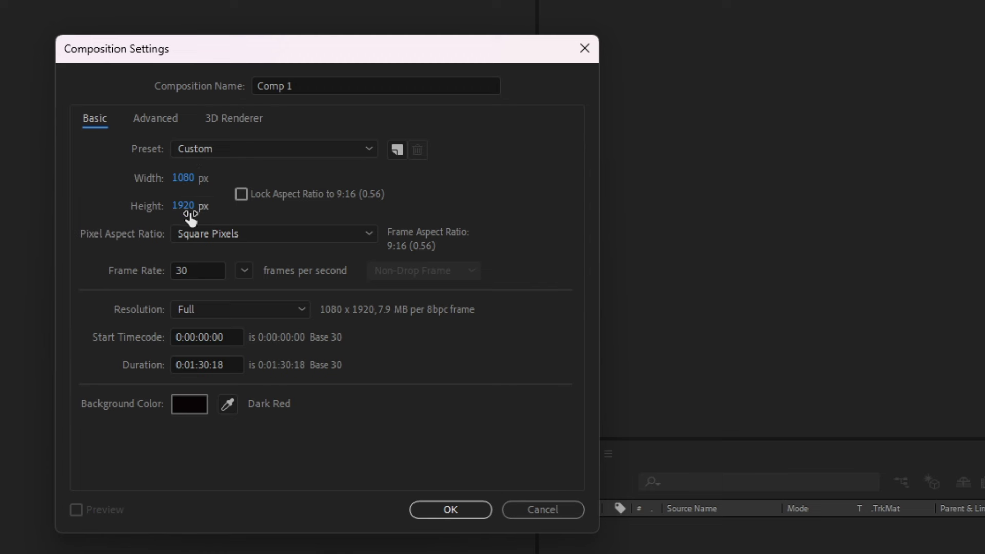
click(190, 178)
click(445, 178)
click(238, 241)
click(280, 235)
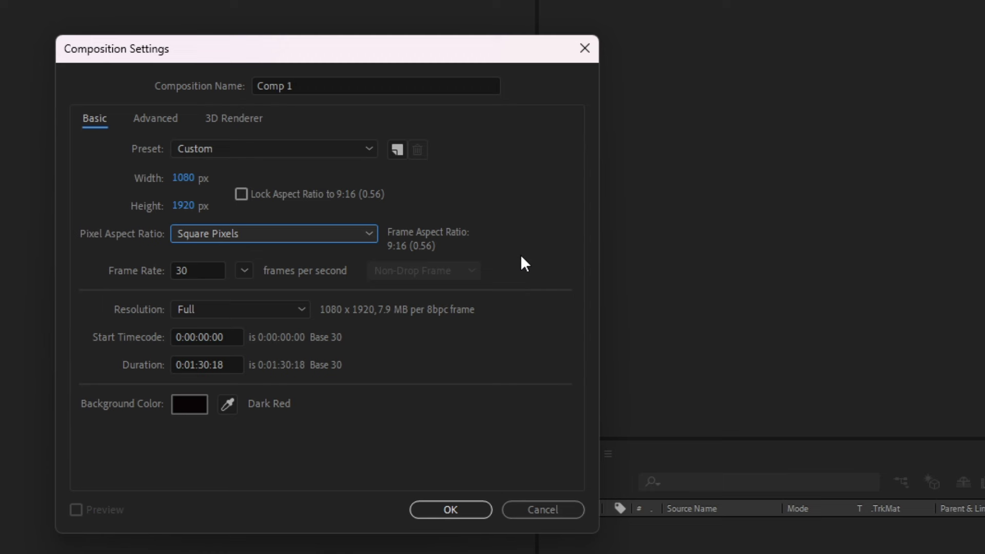
click(208, 268)
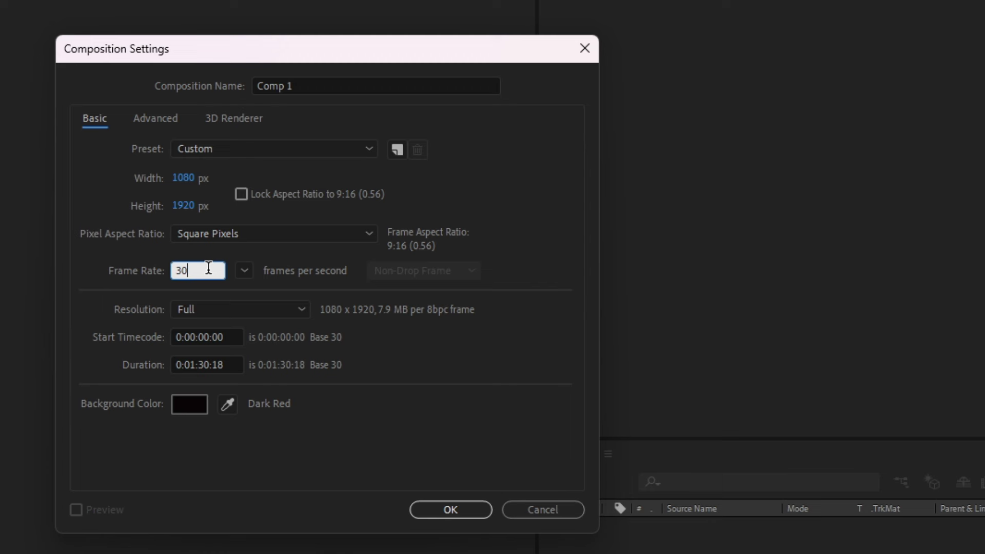
drag(209, 267, 143, 291)
click(546, 278)
click(201, 263)
click(229, 311)
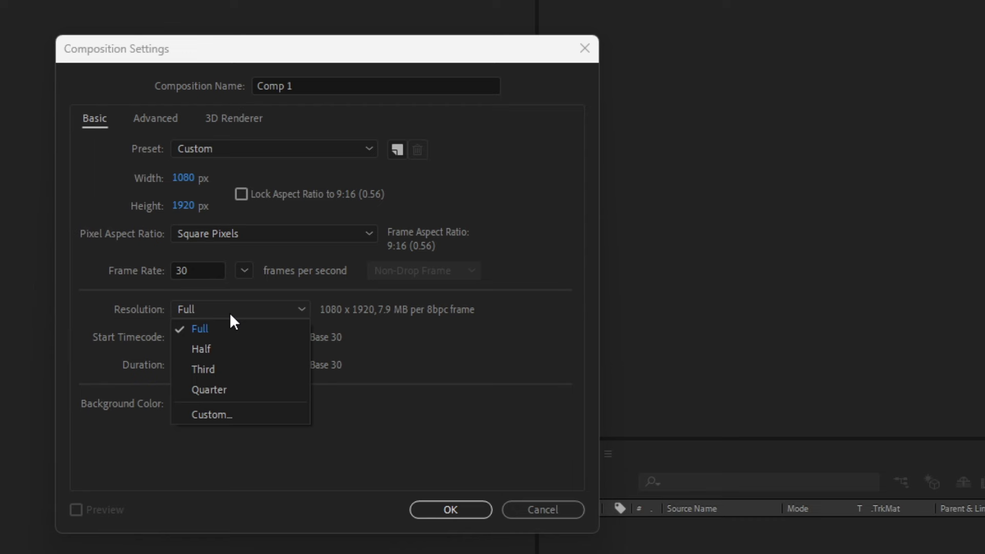
click(241, 311)
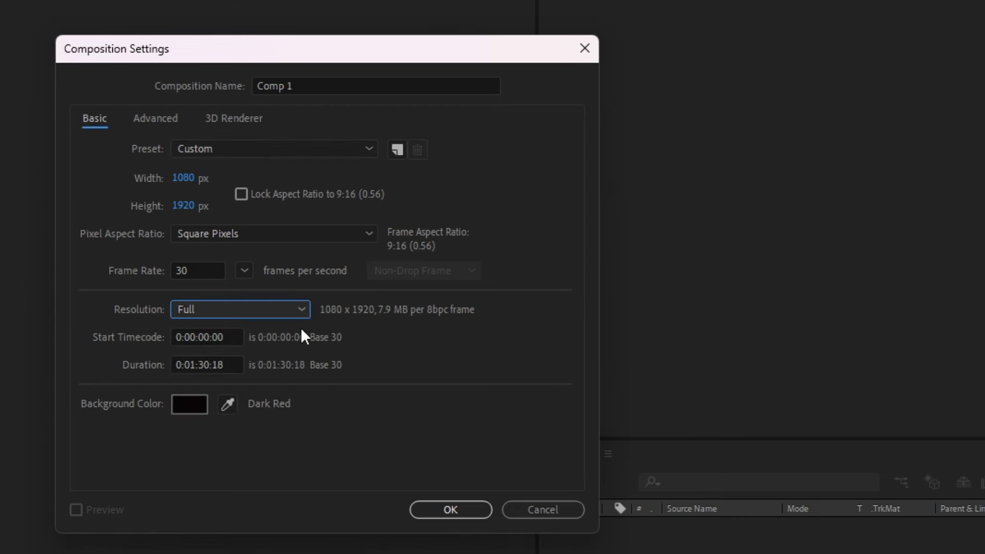
click(262, 307)
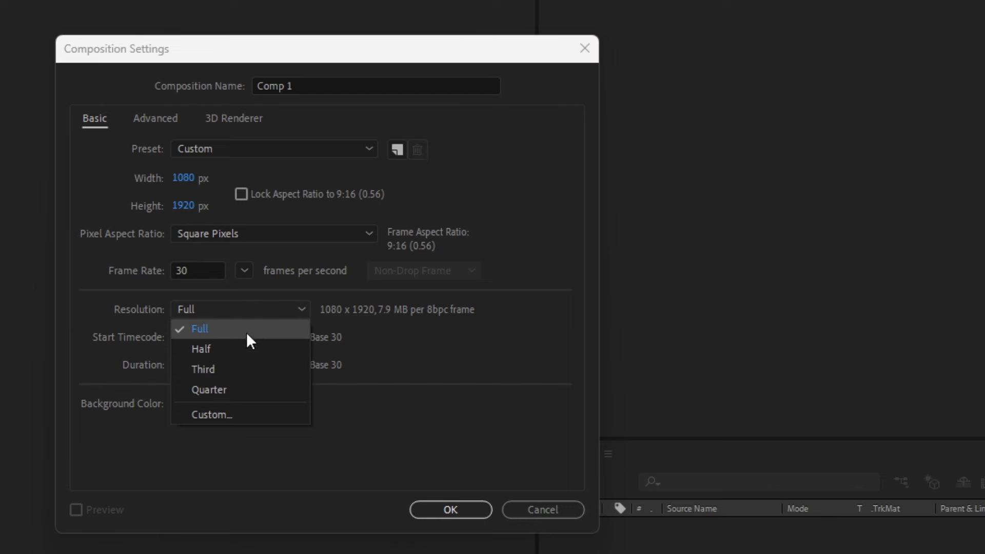
click(255, 305)
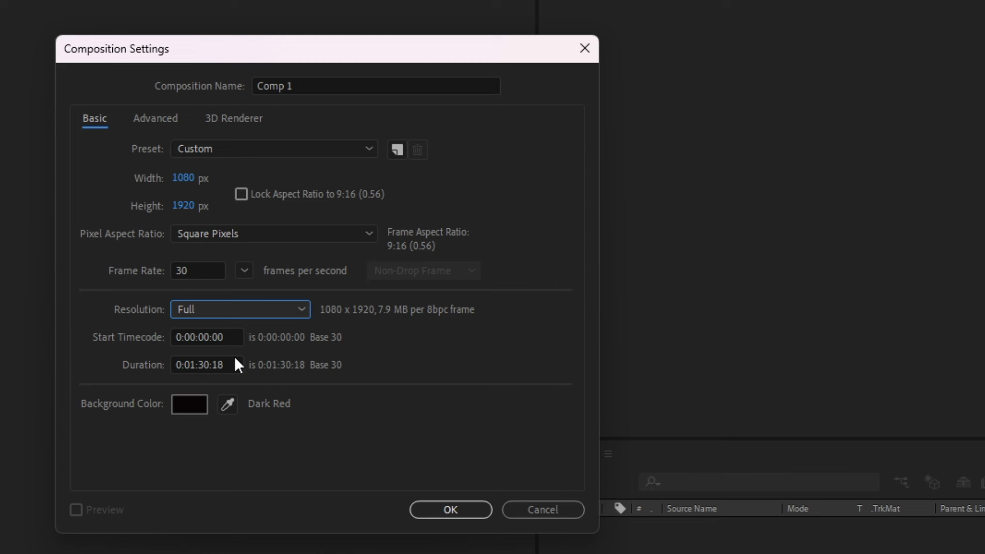
click(196, 358)
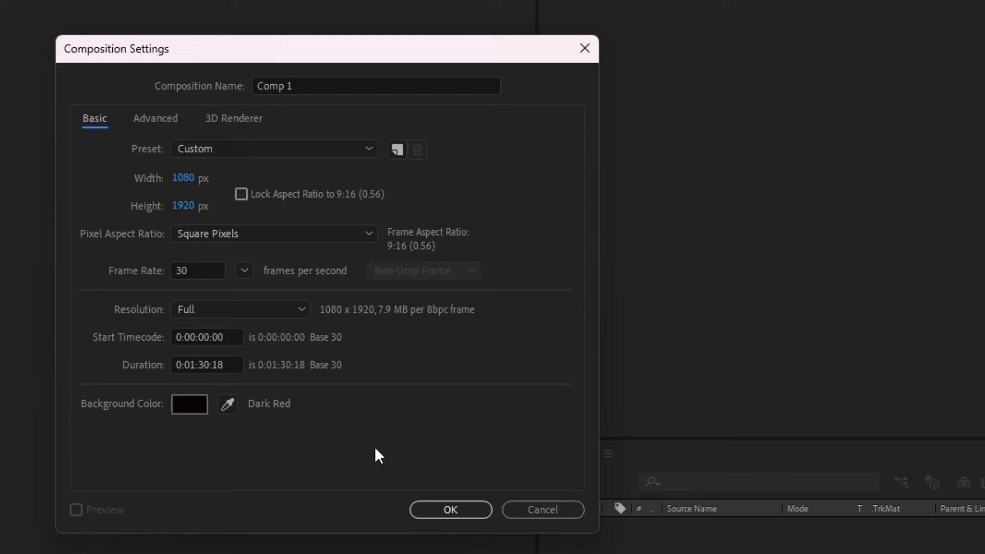
click(188, 408)
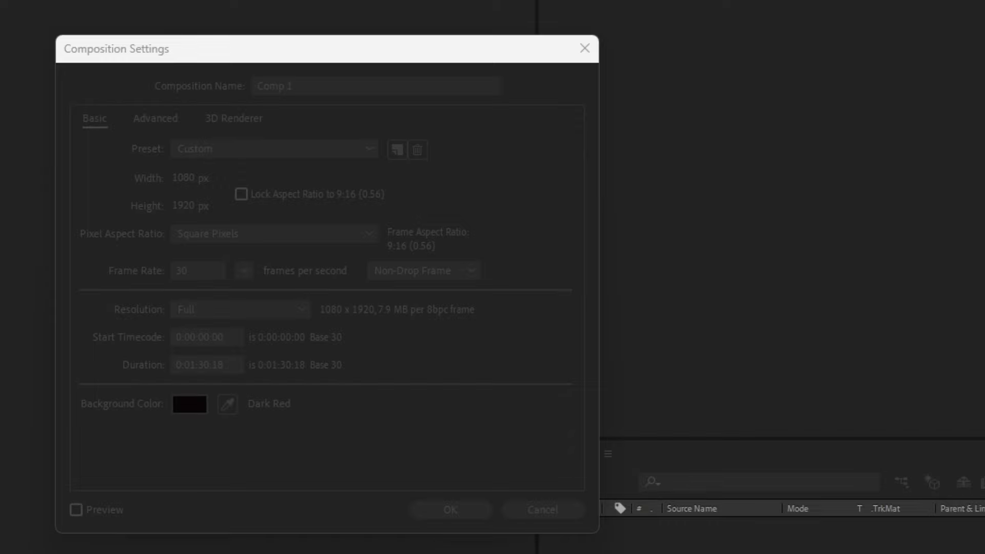
Create the 1080×1920 Comp 1 and switch to a different workspace layout.
key(Return)
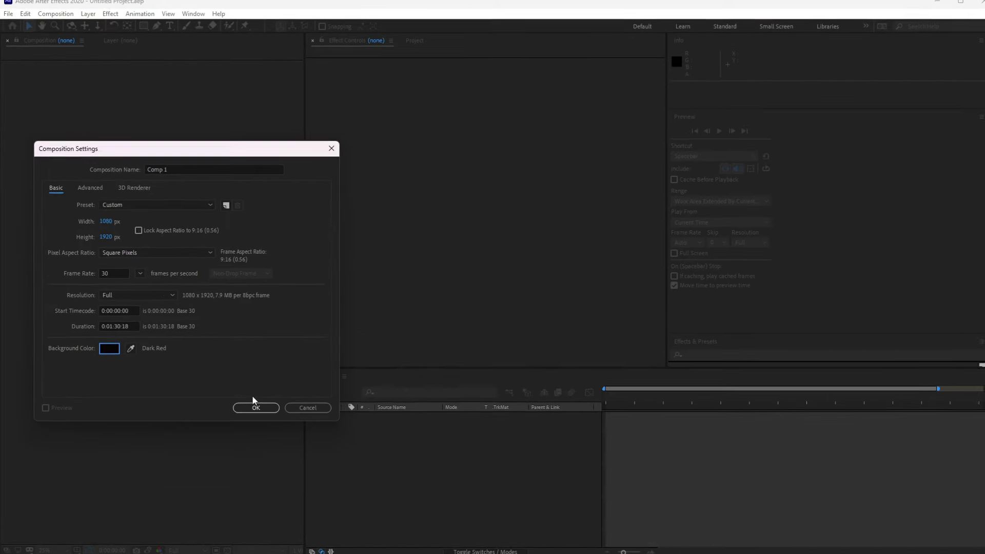
click(253, 407)
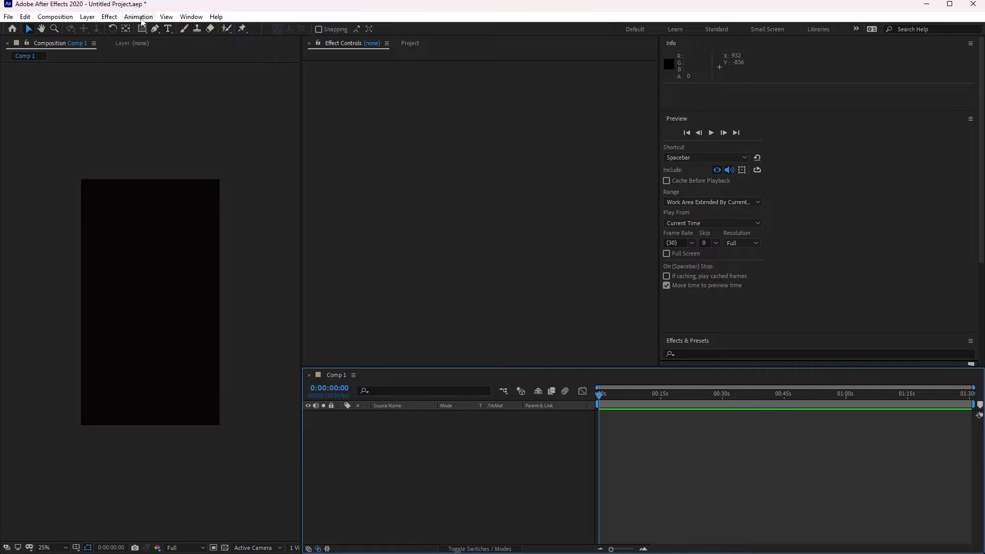
click(192, 17)
mouse_move(513, 23)
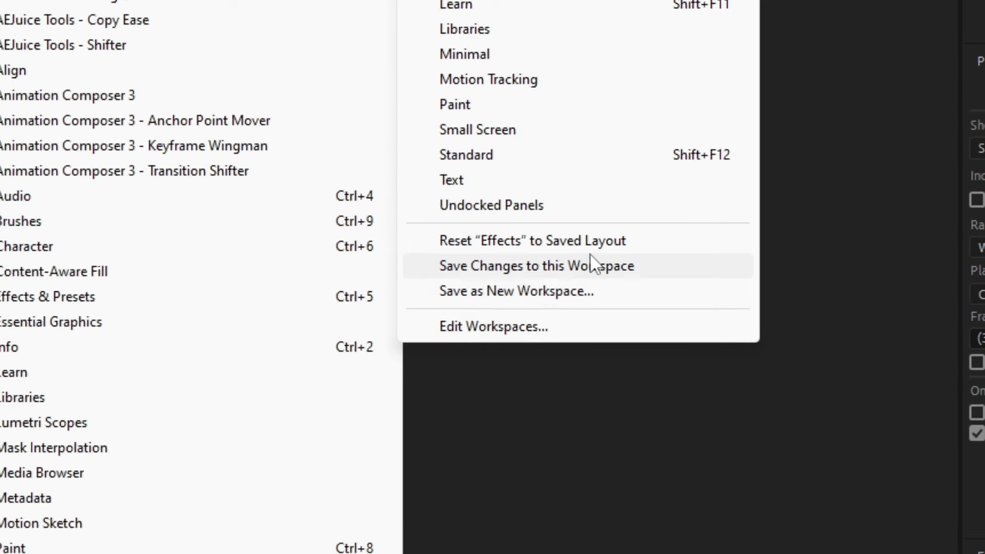
click(503, 206)
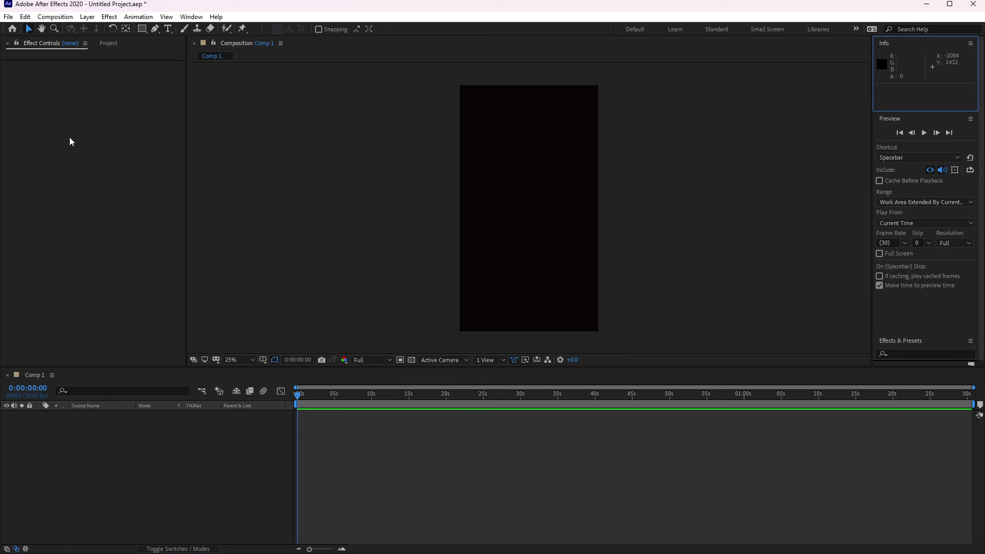
Place the LUNA PROJECT dts.mp4 clip into Comp 1 and preview its playback.
click(27, 146)
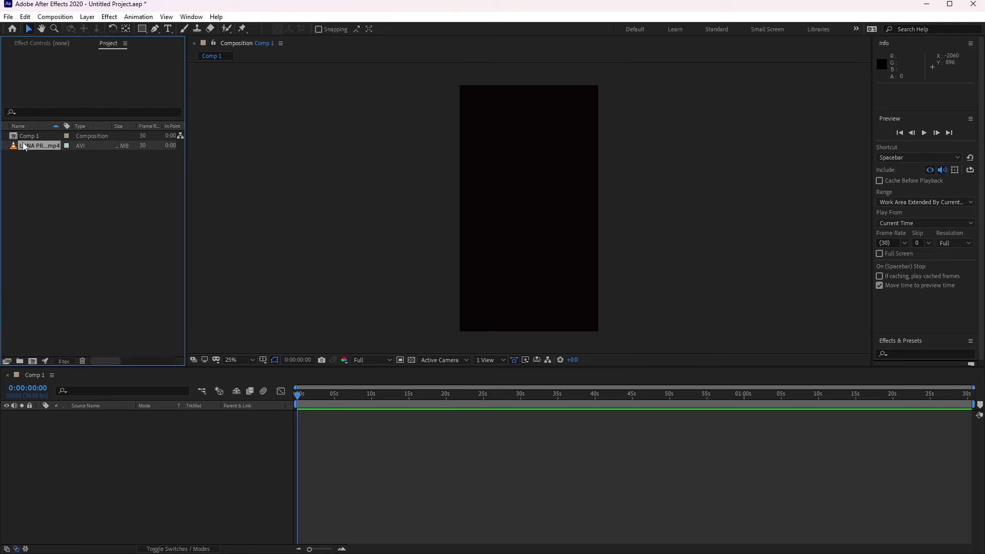
double_click(50, 164)
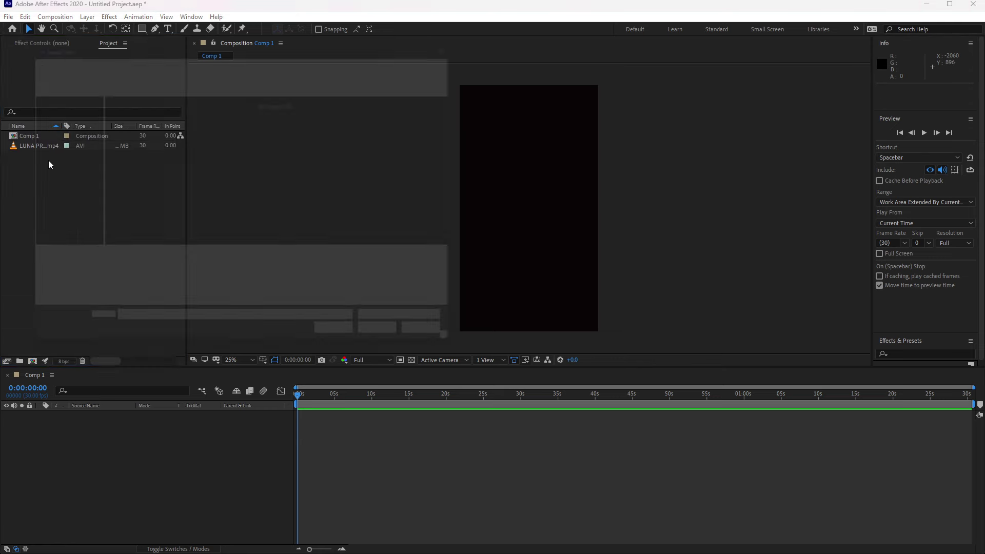
click(480, 30)
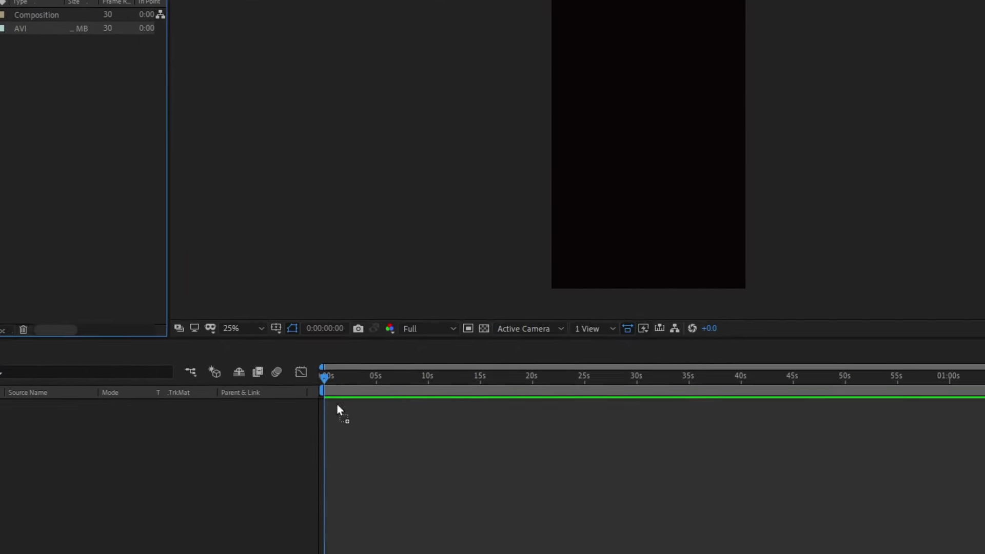
drag(352, 380, 318, 413)
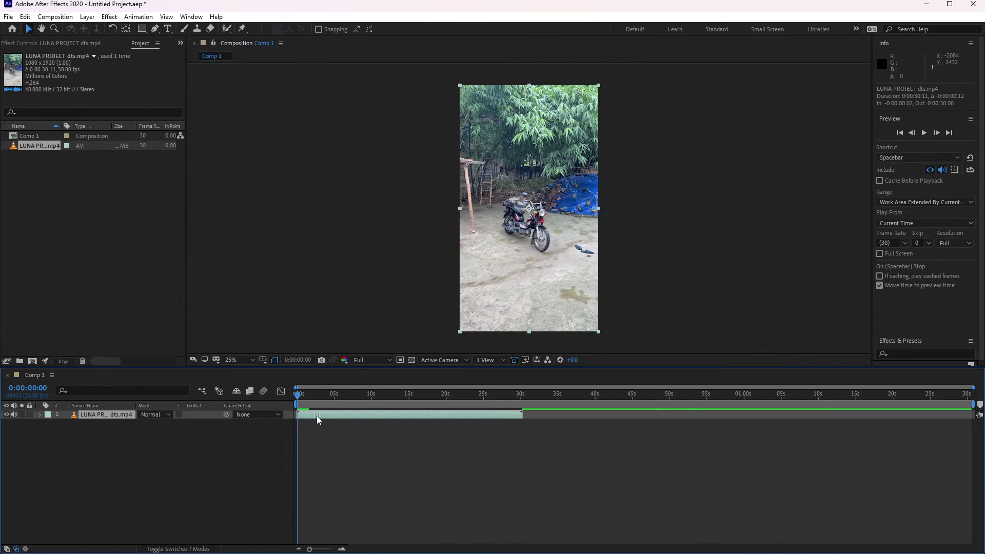
key(space)
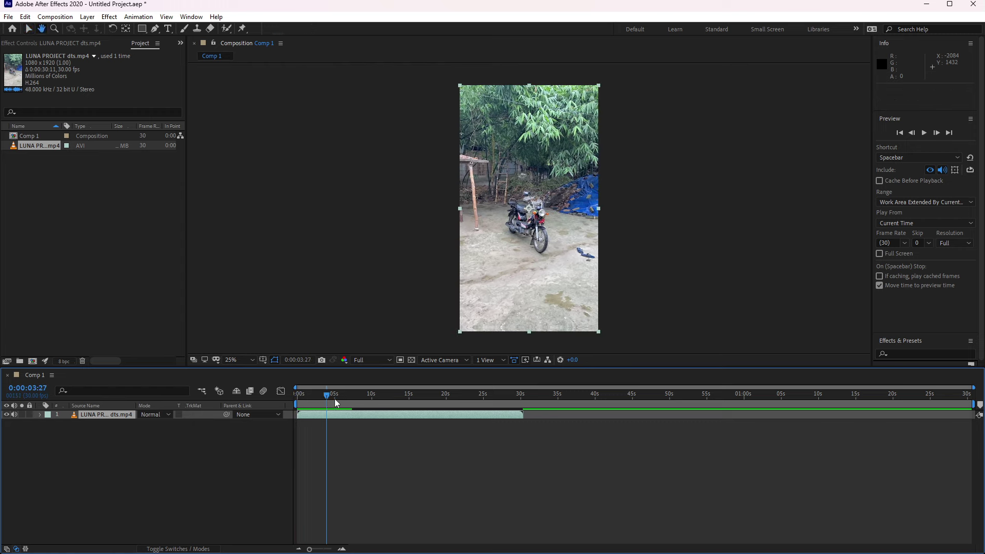
click(302, 395)
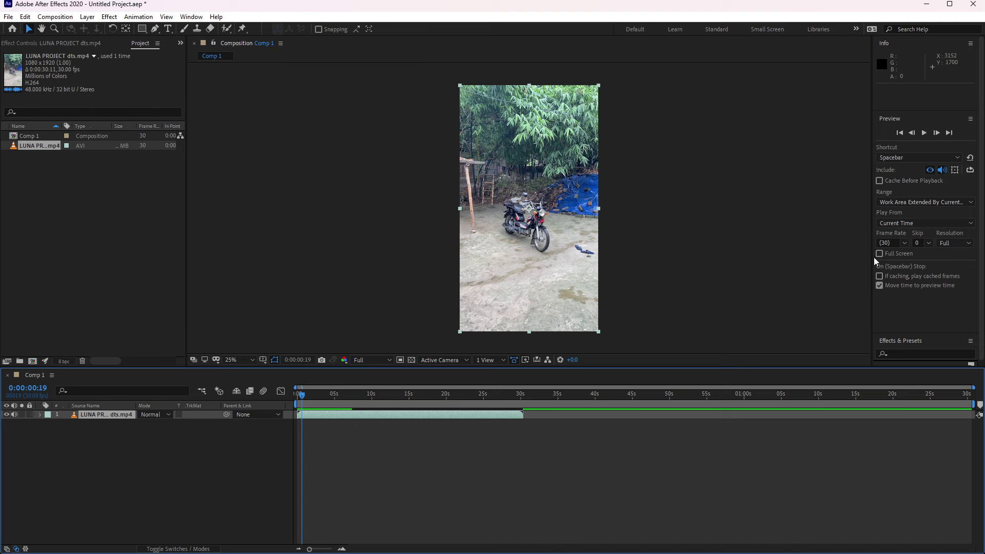
Widen the Info and Preview column, then inspect Comp 1 and the footage in the Project panel.
drag(873, 257, 725, 281)
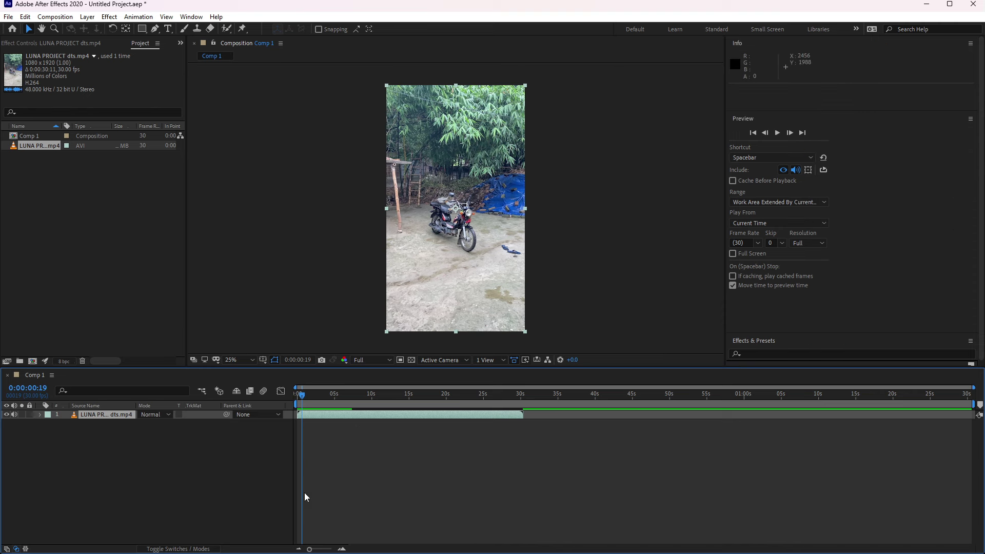
click(340, 444)
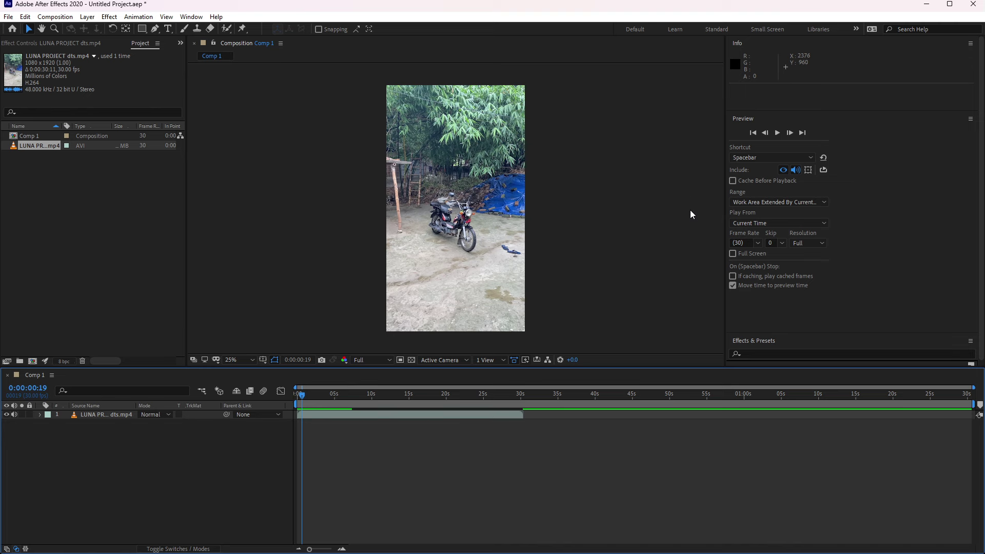
click(316, 415)
click(144, 208)
click(28, 137)
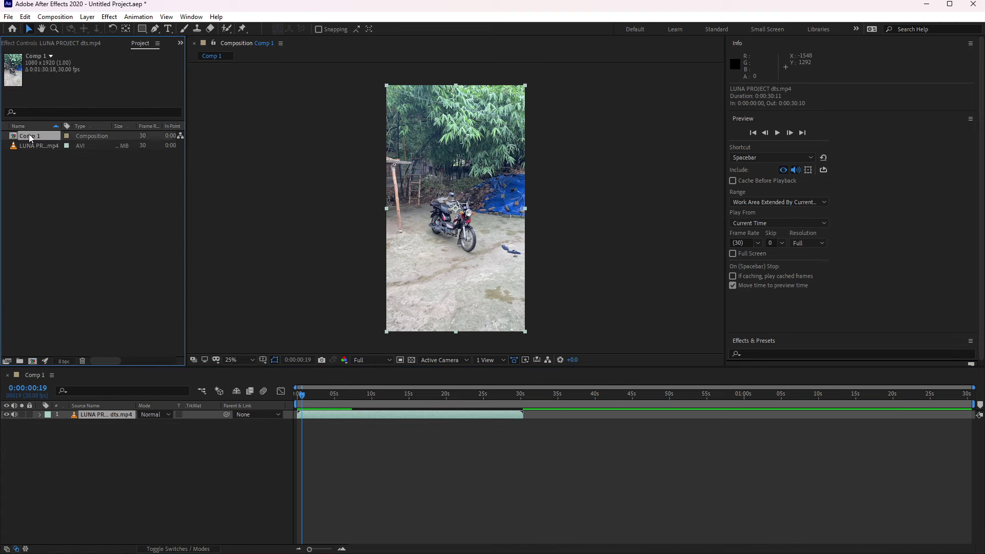
click(45, 147)
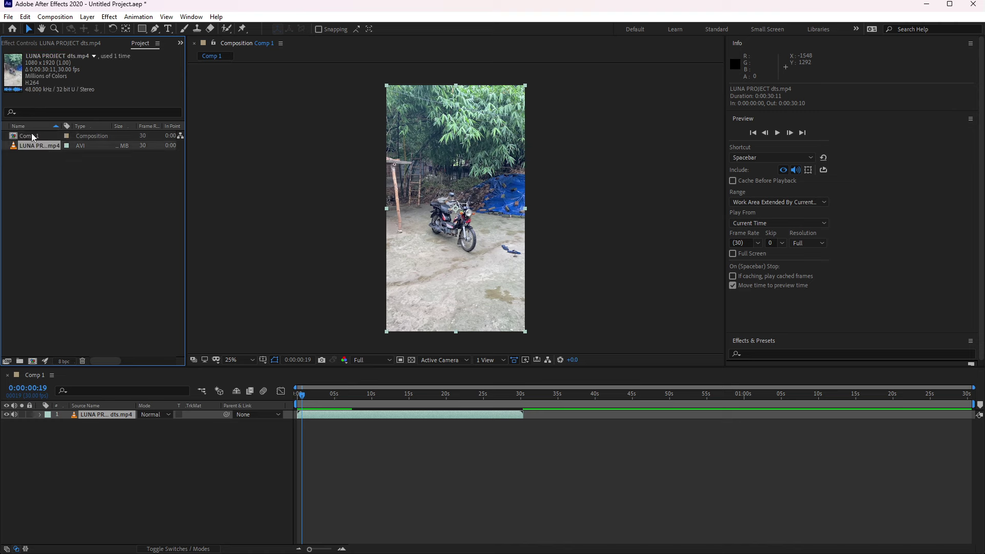
click(34, 137)
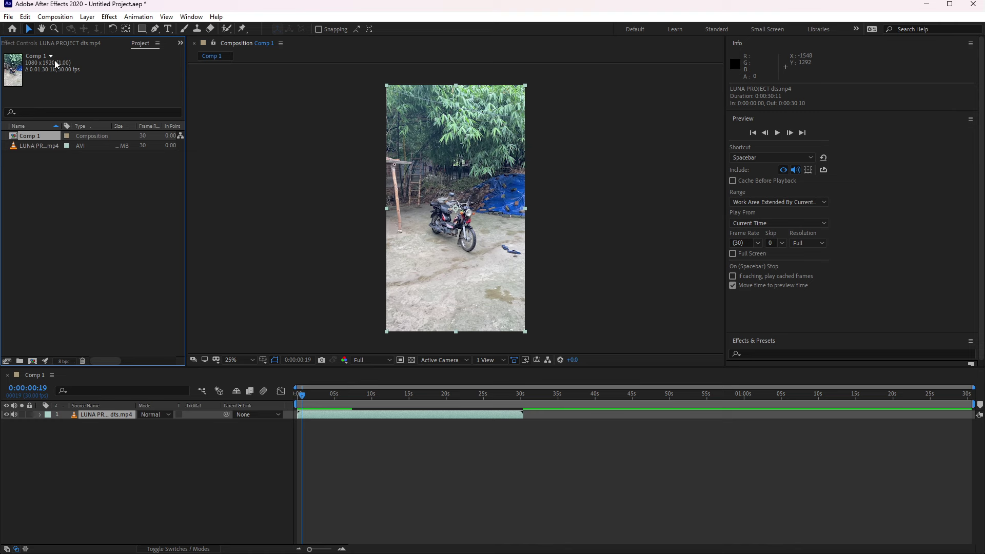
right_click(31, 136)
click(100, 145)
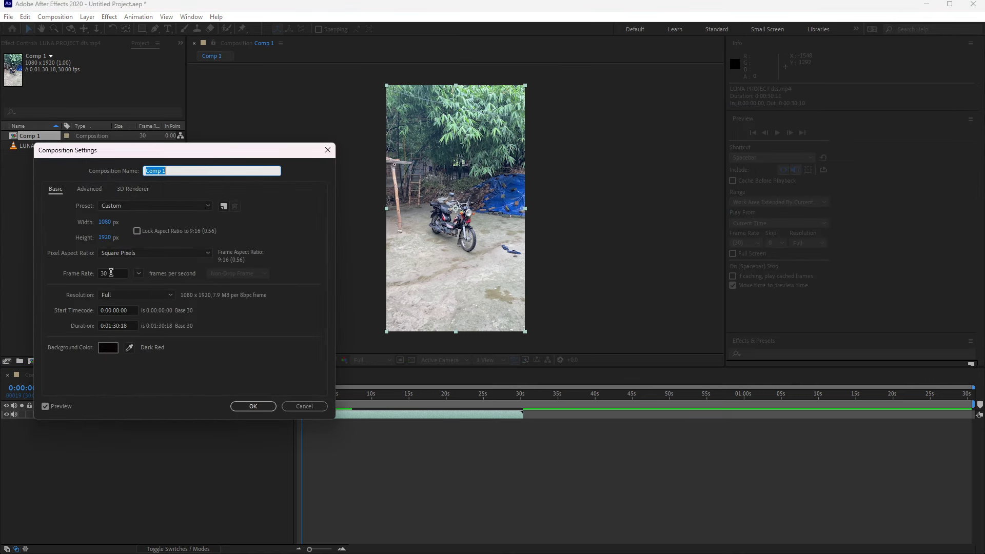
double_click(105, 272)
click(180, 349)
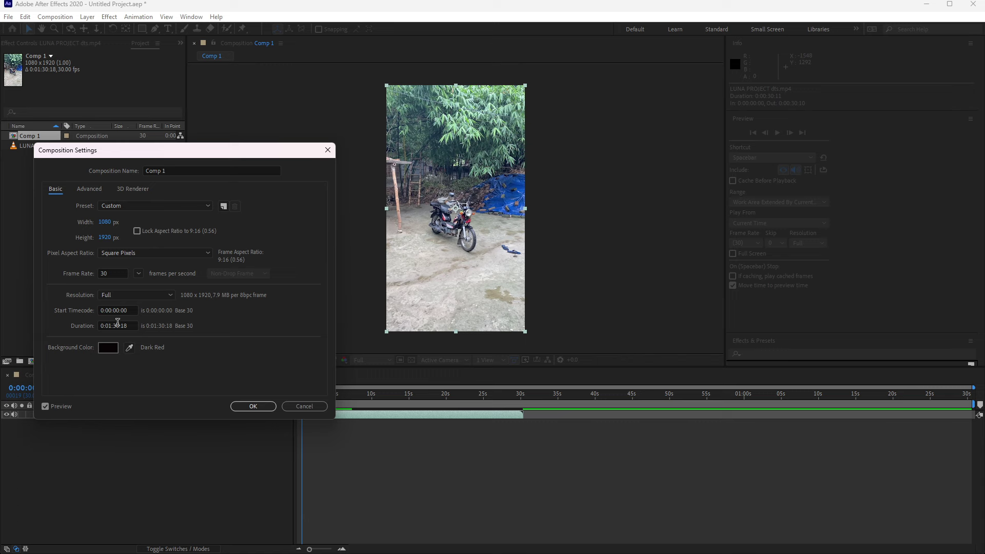
click(253, 406)
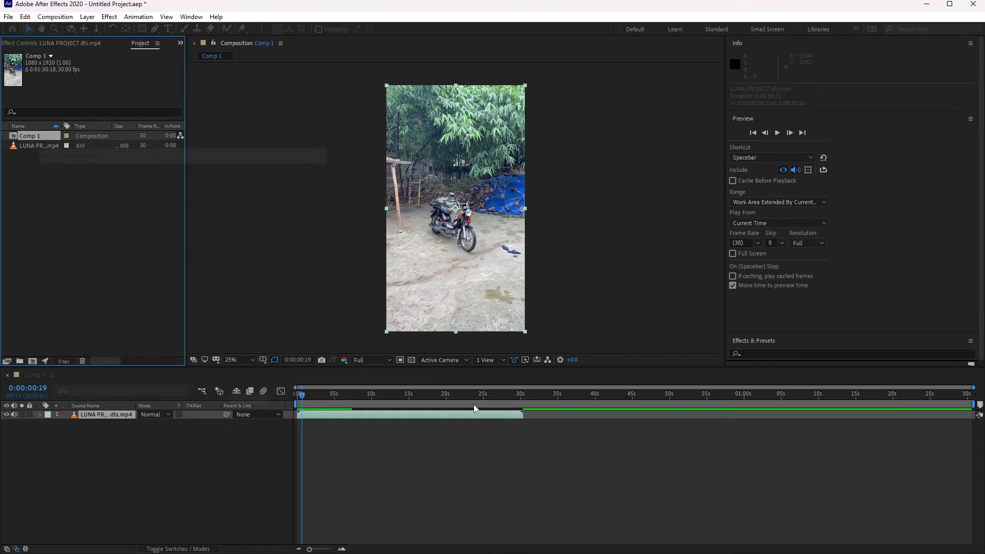
drag(520, 394, 926, 394)
drag(785, 369, 166, 457)
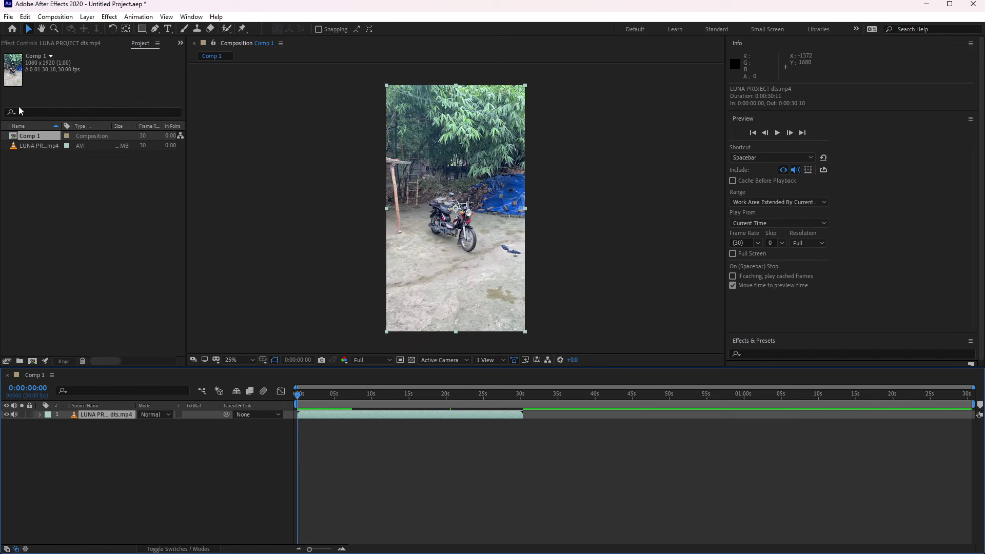
Add an empty Untitled 1 folder to the project and expand the motorcycle layer's property groups.
click(28, 203)
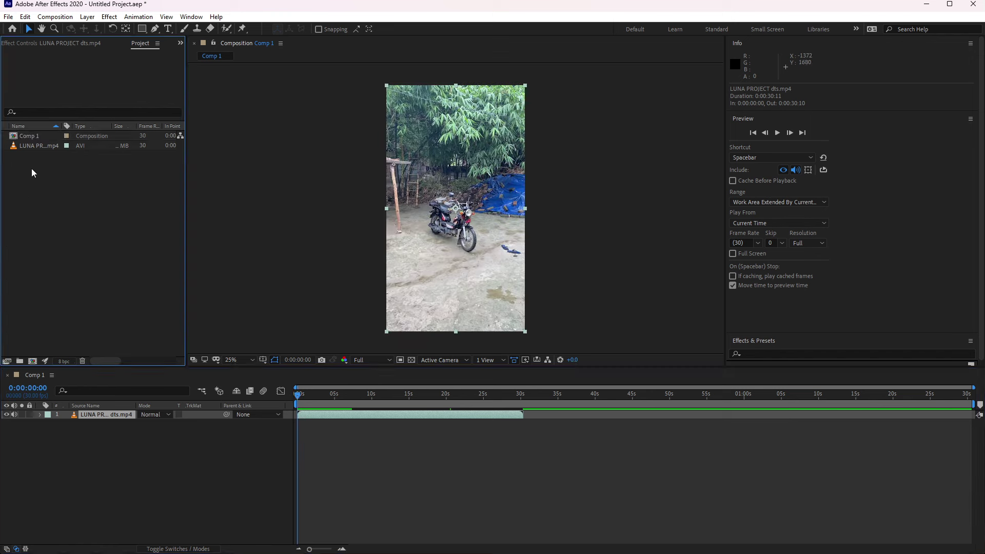
click(28, 147)
right_click(32, 195)
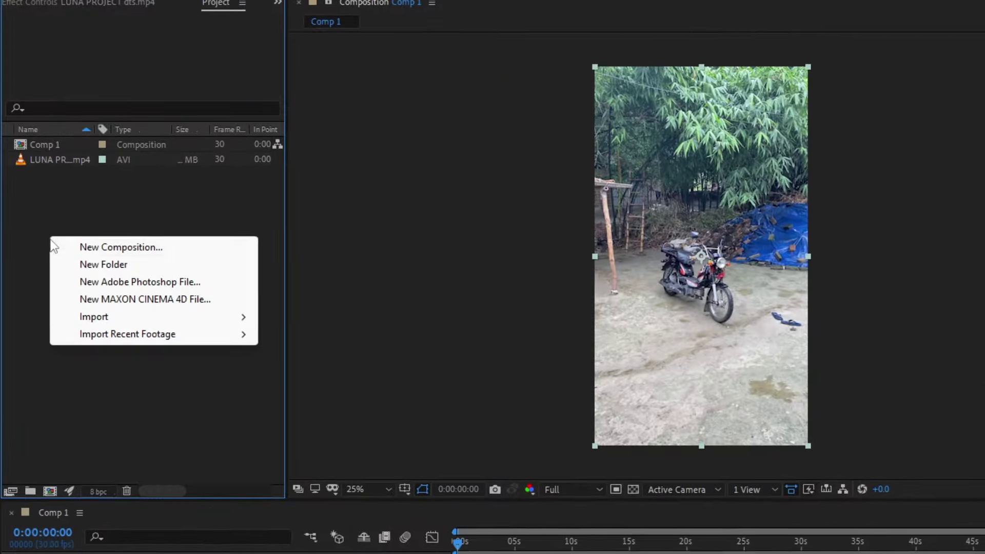
click(130, 265)
click(99, 241)
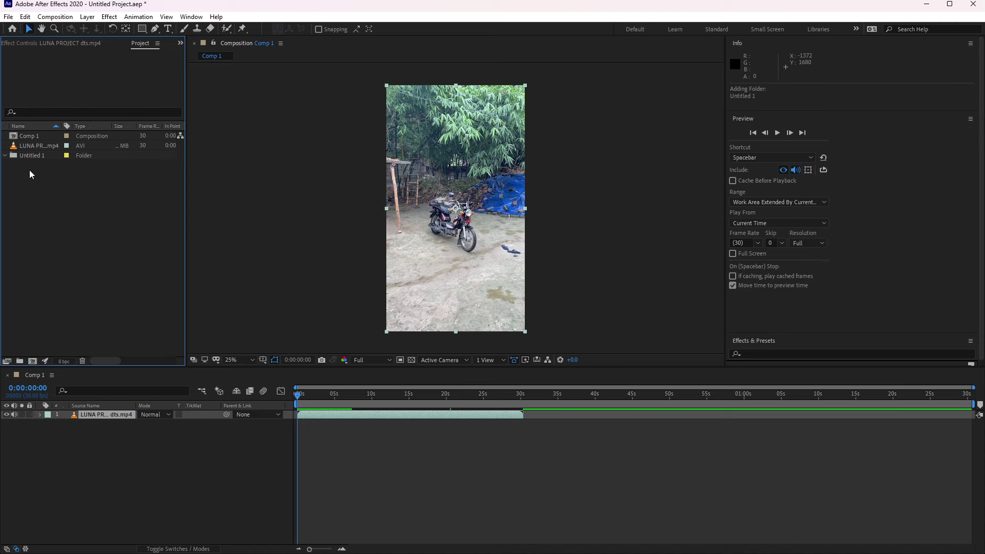
click(310, 417)
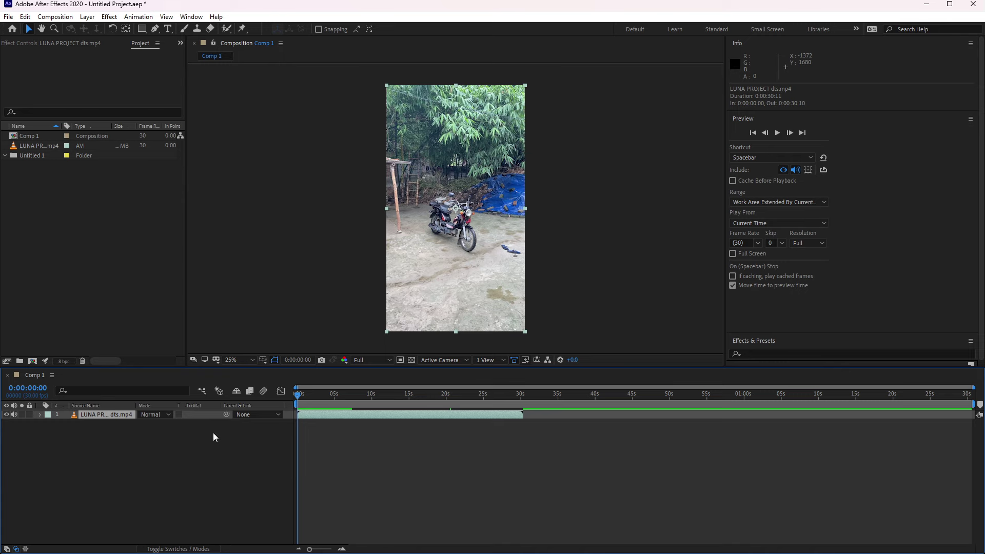
click(39, 414)
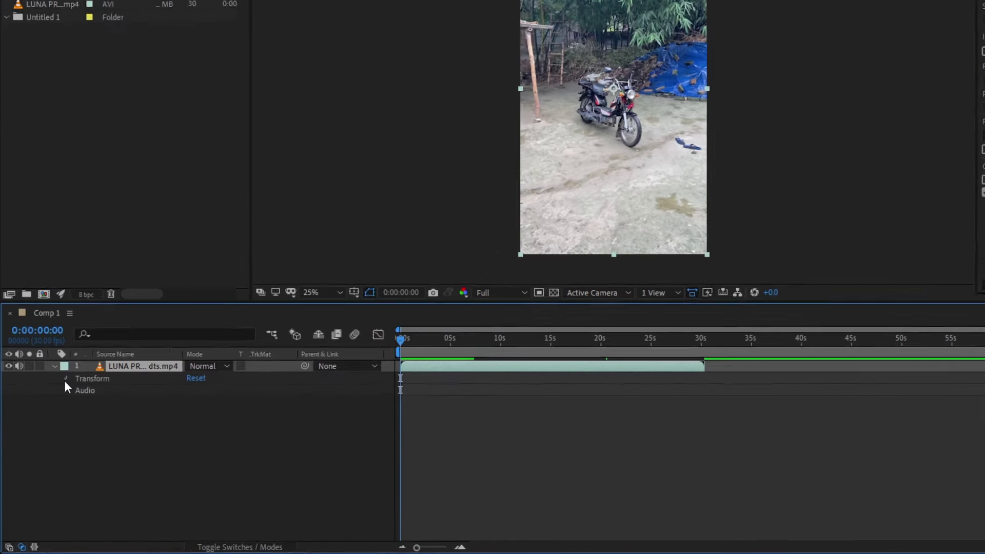
Inspect the layer's Transform, Audio and Waveform, move to 0:00:04:02, then collapse all properties.
click(48, 423)
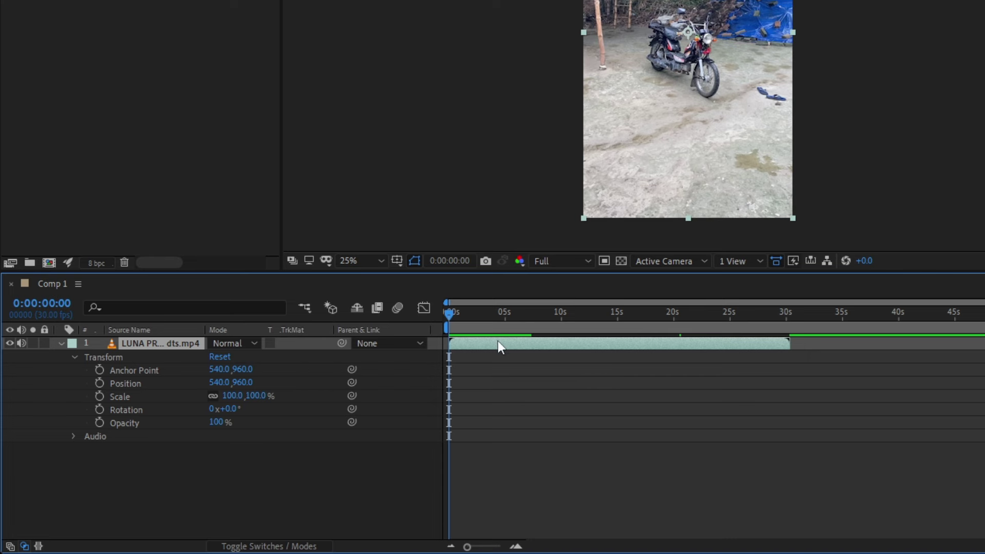
click(70, 357)
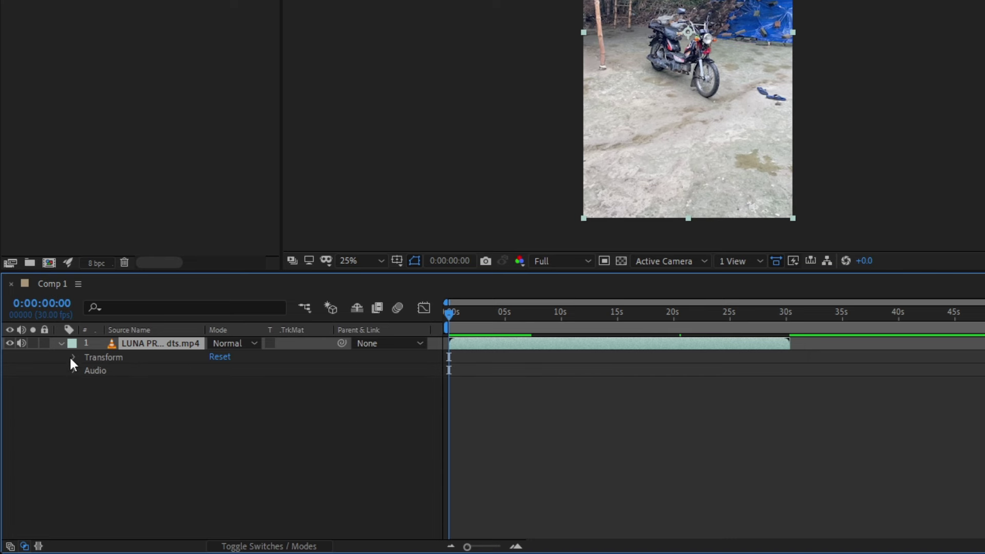
click(70, 357)
click(74, 436)
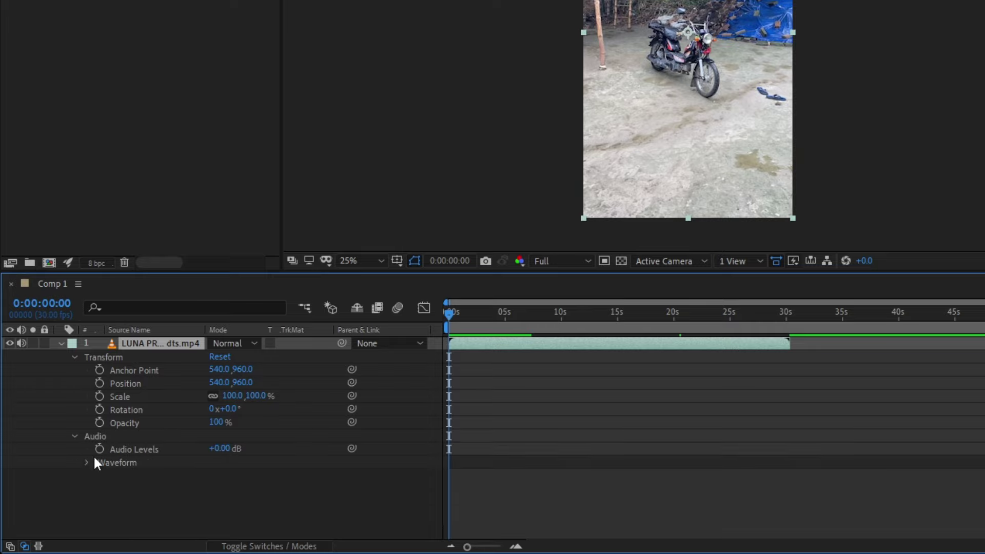
click(86, 462)
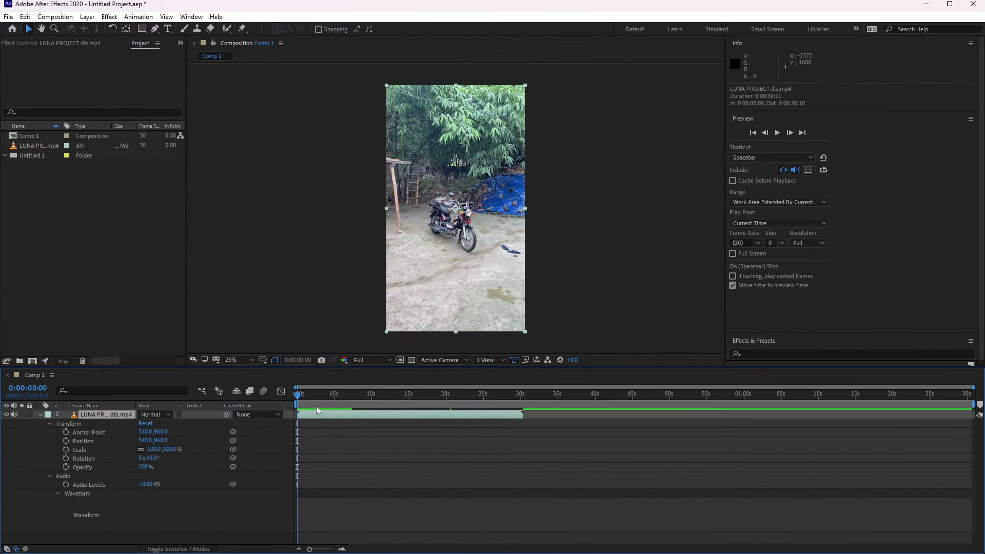
drag(316, 395, 327, 425)
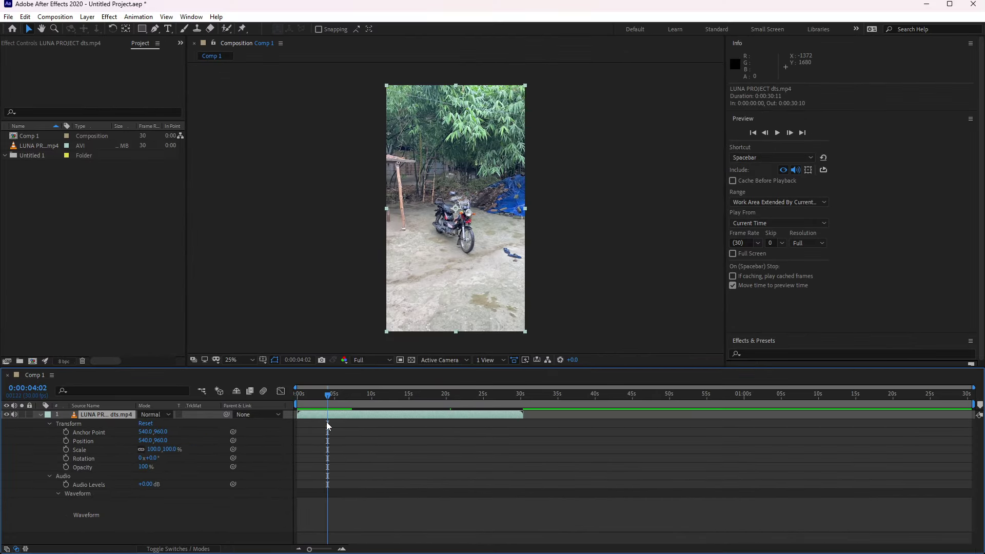
key(ctrl+grave)
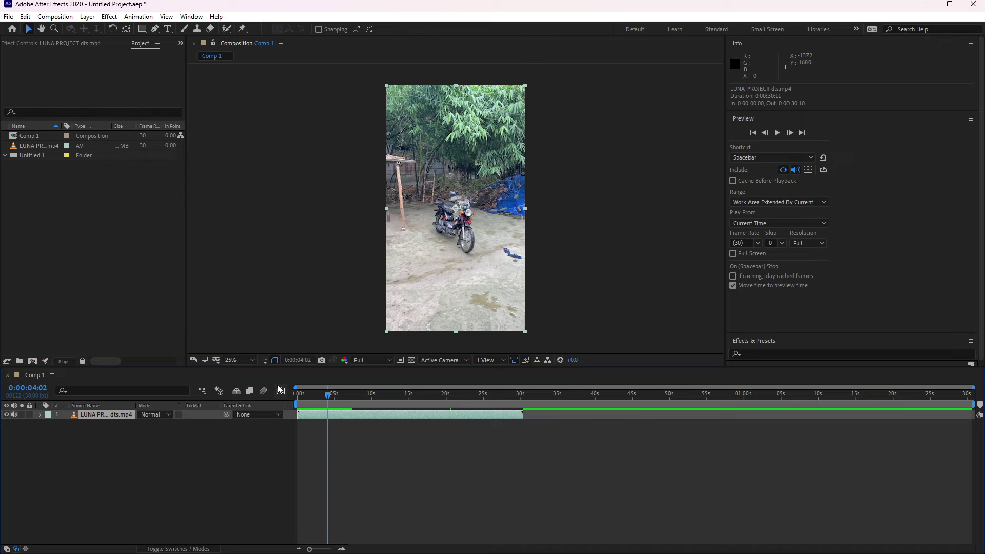
Show the clip's Effect Controls panel and collapse the Preview panel to its header.
click(180, 44)
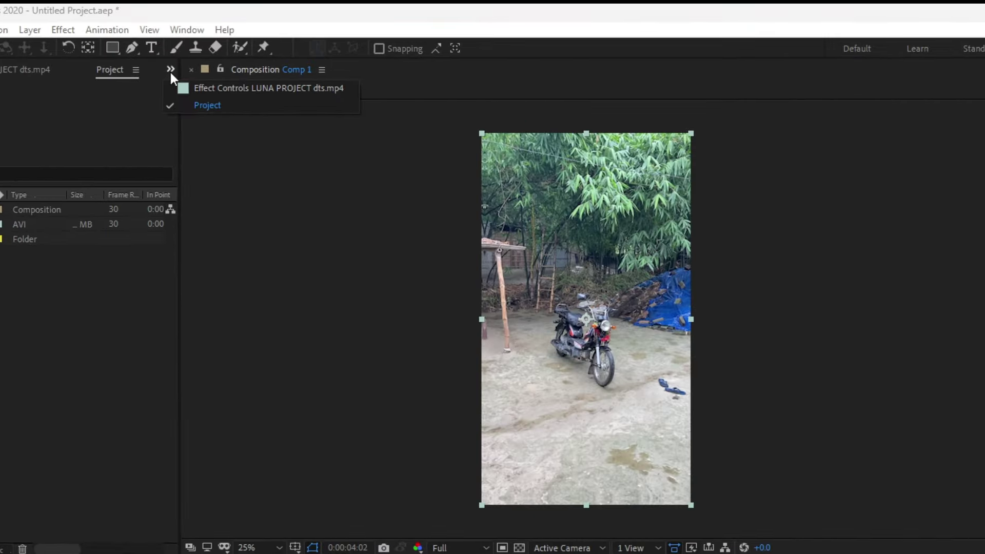
click(211, 89)
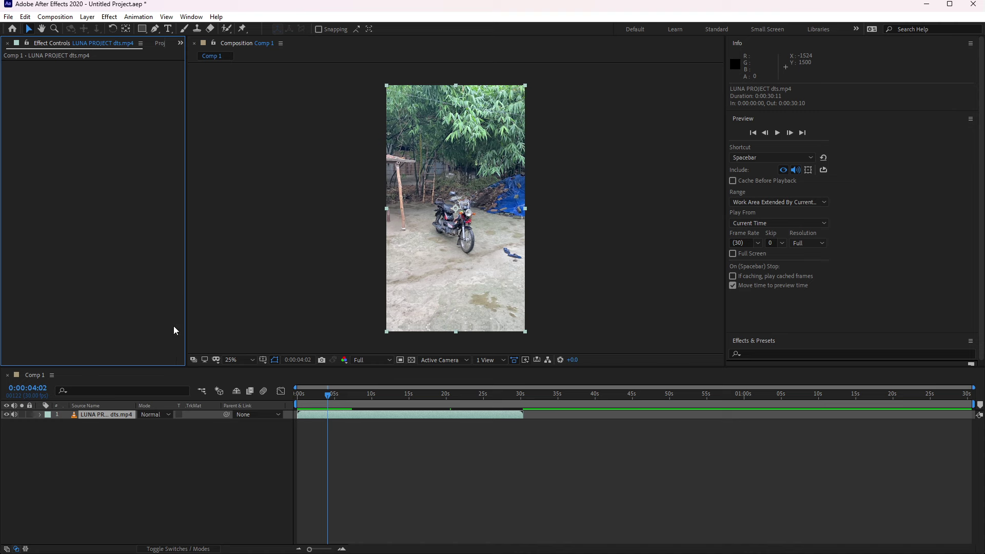
click(318, 419)
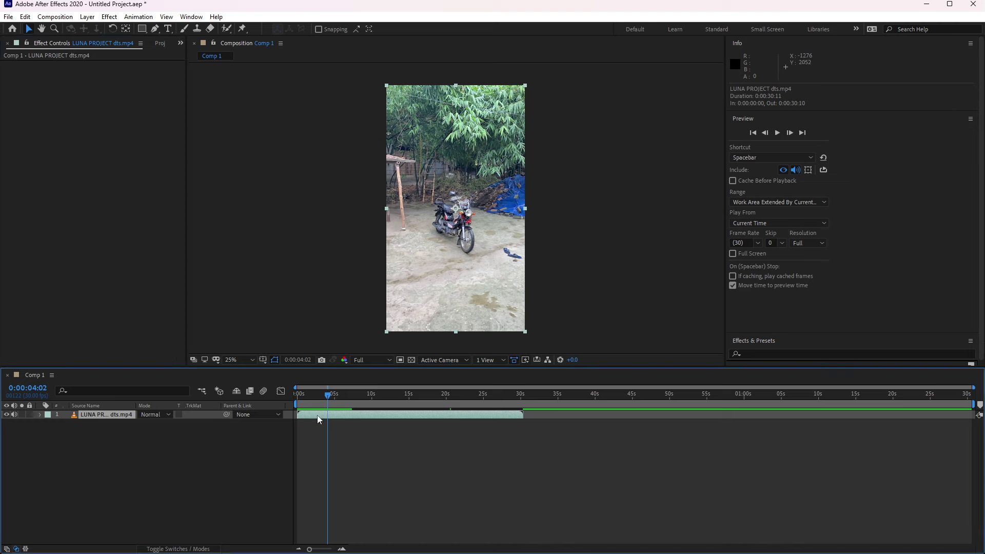
scroll(847, 292, down, 1)
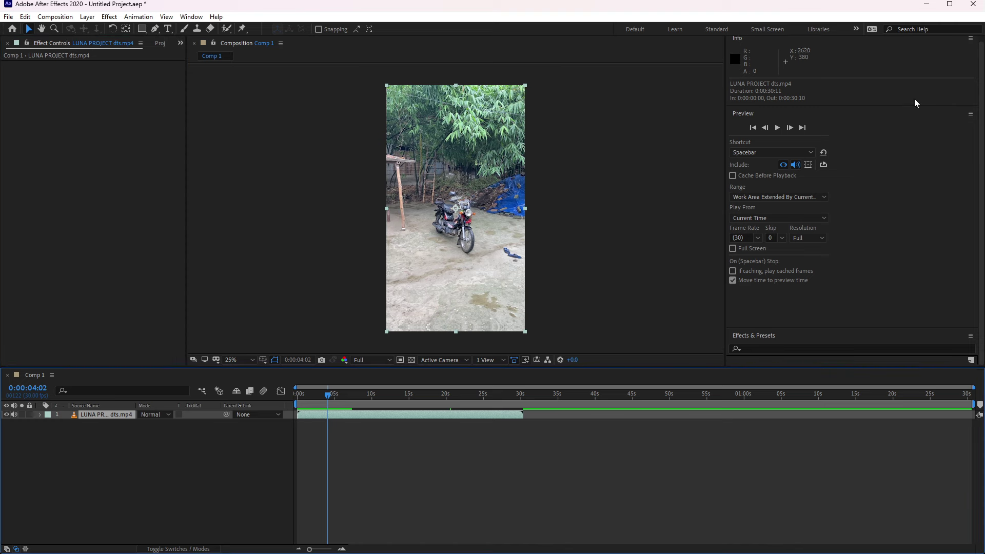
click(924, 118)
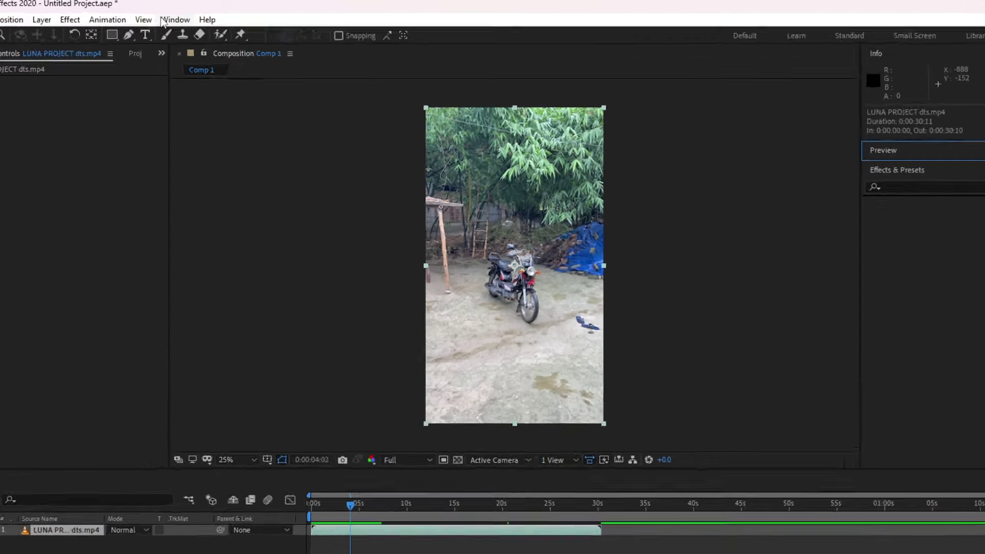
Open the Tracker panel below Effects & Presets from the Window menu.
click(162, 20)
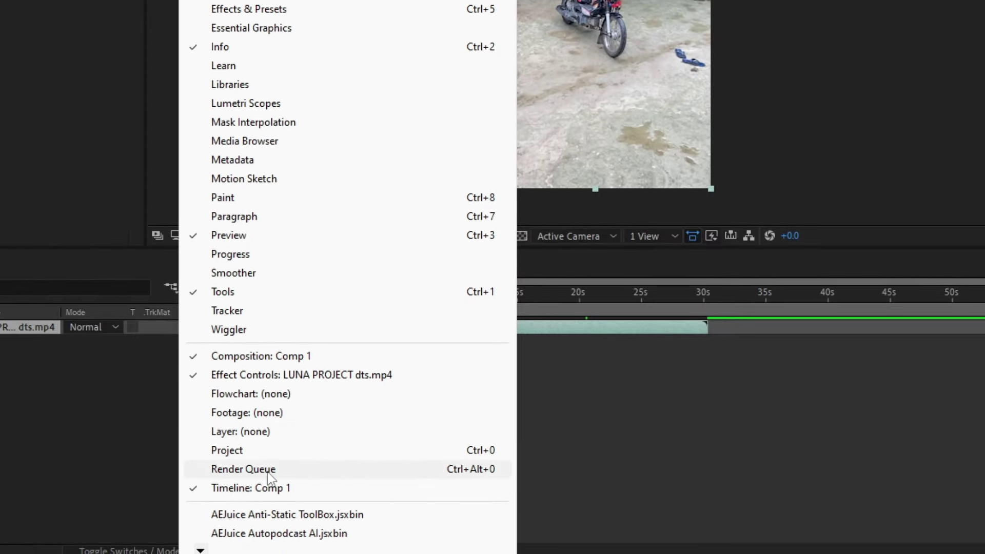
click(264, 313)
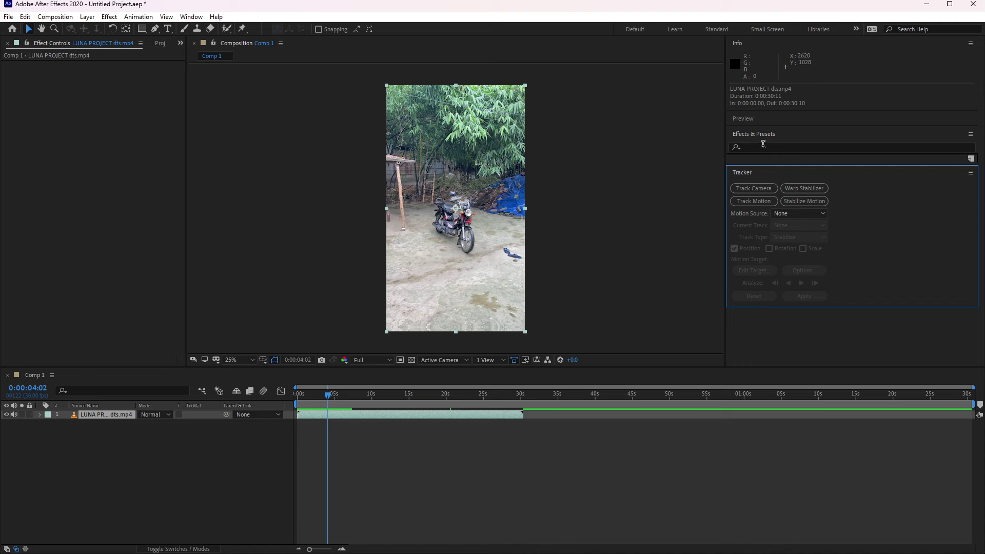
Search the effects for 'glow' and apply Sapphire S_Glow to the motorcycle clip.
click(756, 146)
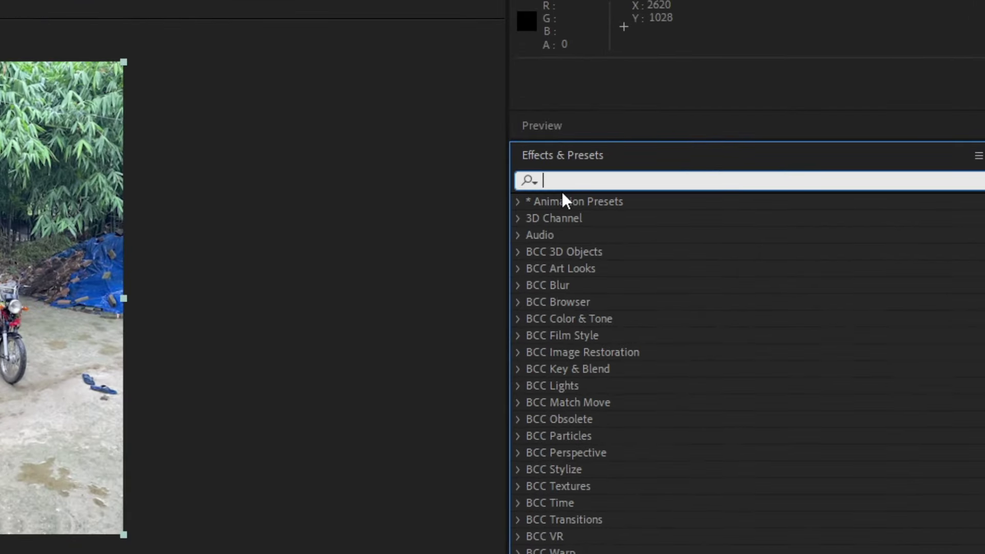
text(glo)
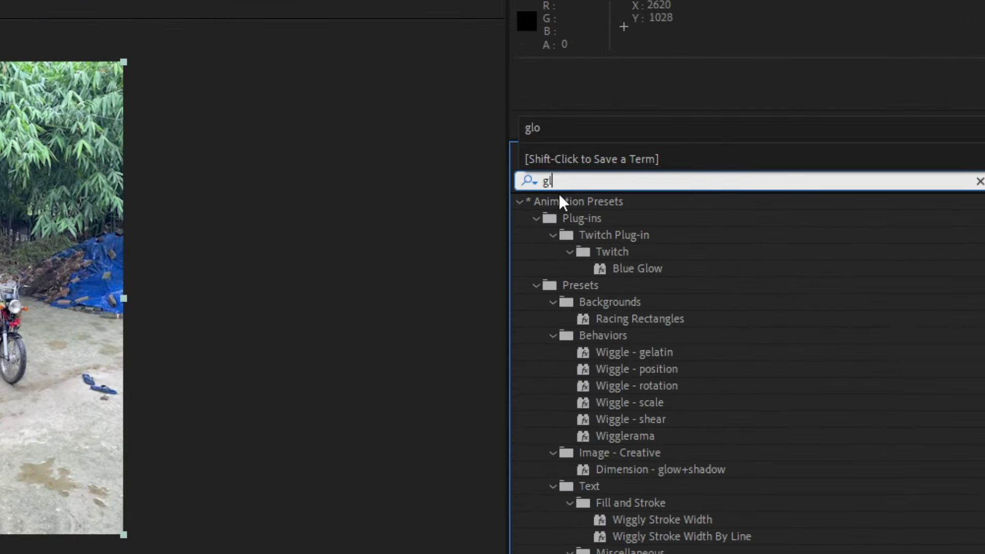
text(w)
drag(970, 181, 314, 387)
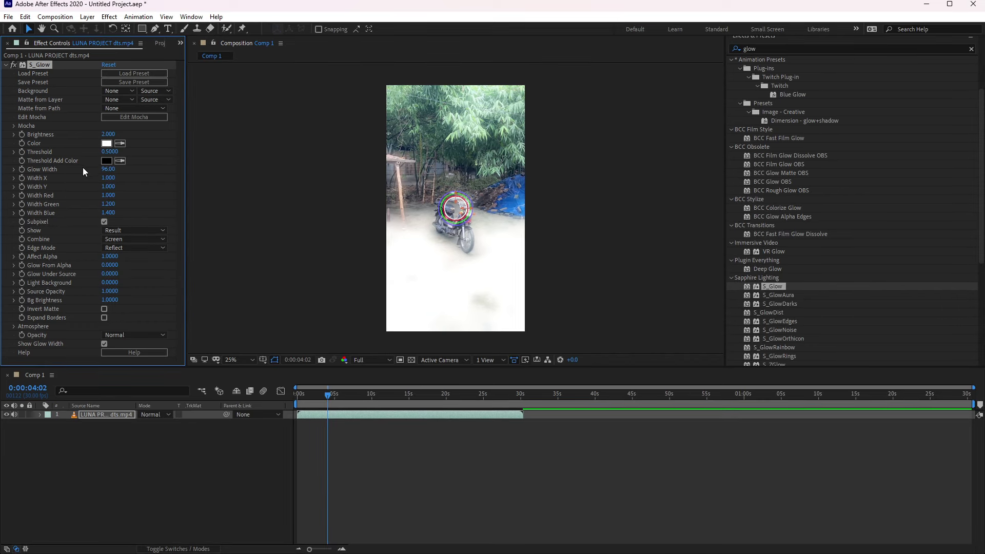
Change the S_Glow Color to a bright yellow.
click(106, 144)
click(751, 392)
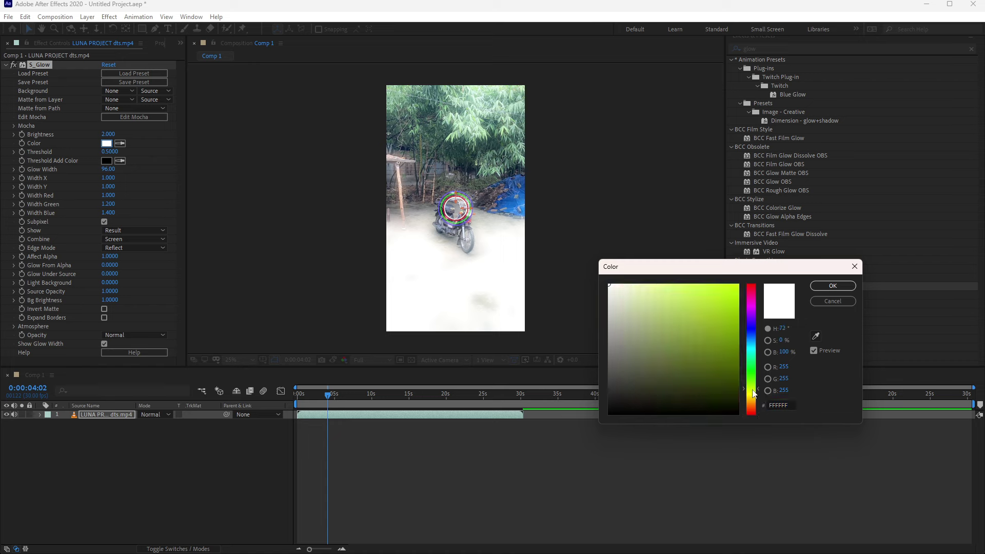
drag(711, 349, 737, 286)
click(833, 286)
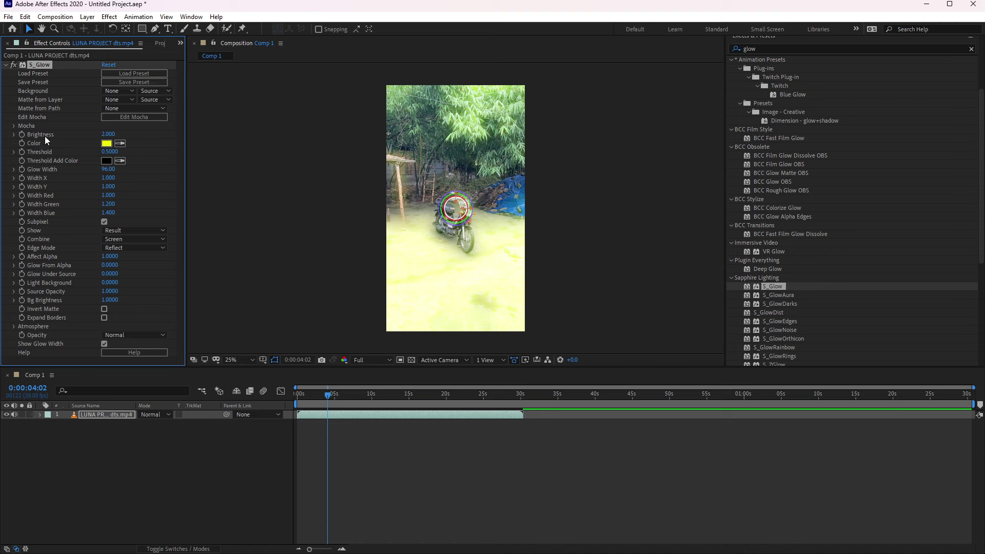
Collapse the S_Glow properties in Effect Controls and deselect the effect.
click(7, 67)
click(7, 68)
click(7, 67)
click(6, 67)
click(7, 67)
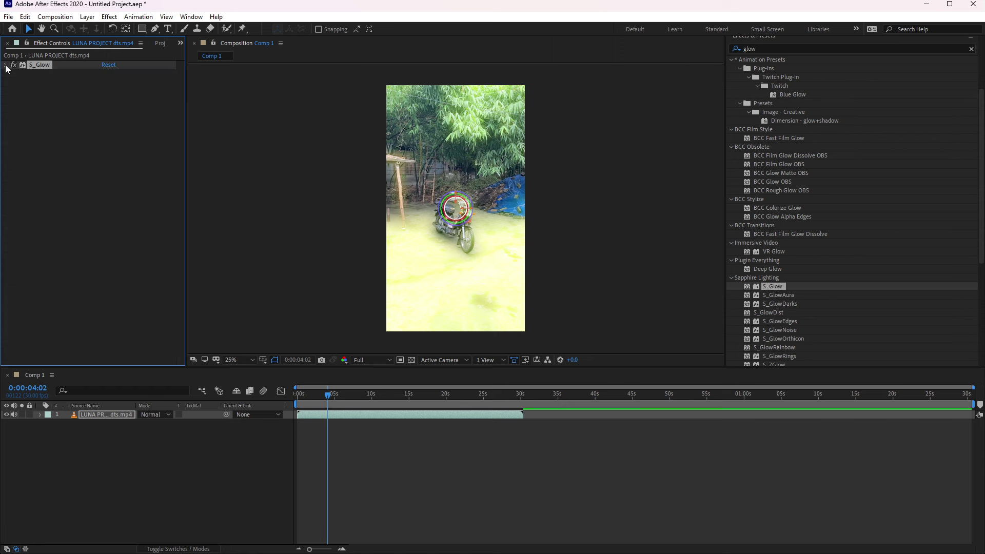
click(7, 67)
click(7, 67)
click(462, 272)
scroll(873, 120, up, 1)
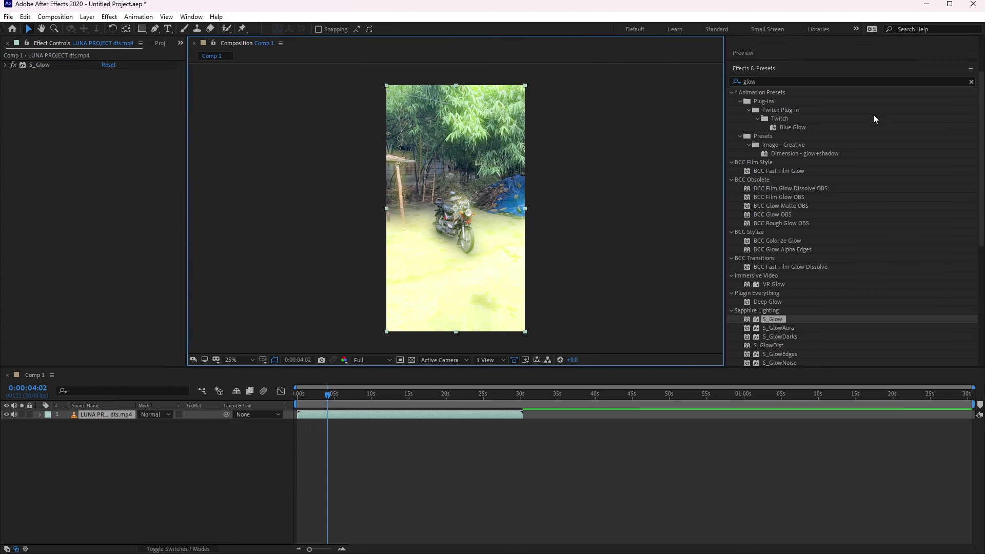
scroll(799, 132, up, 1)
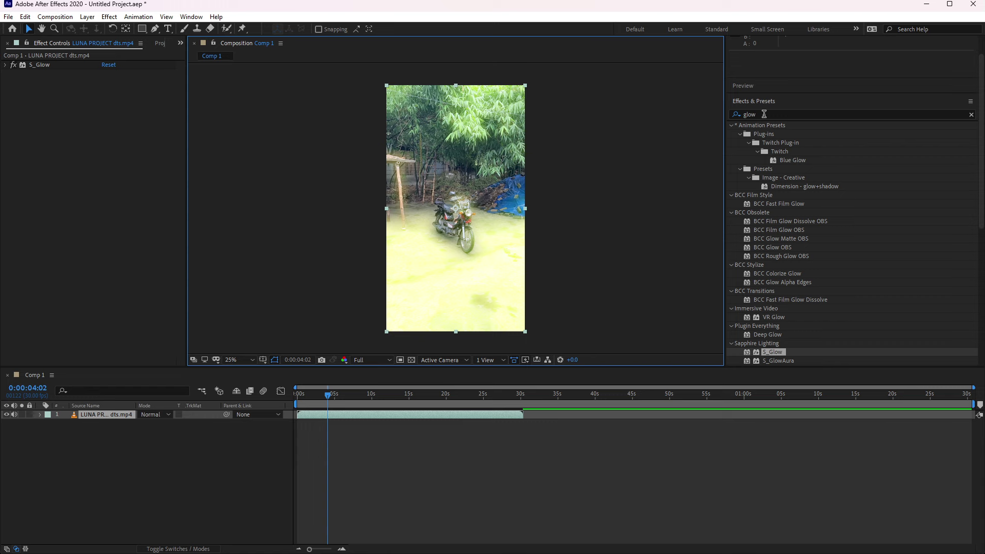
Clear the 'glow' search in Effects & Presets and select the motorcycle clip layer.
click(764, 114)
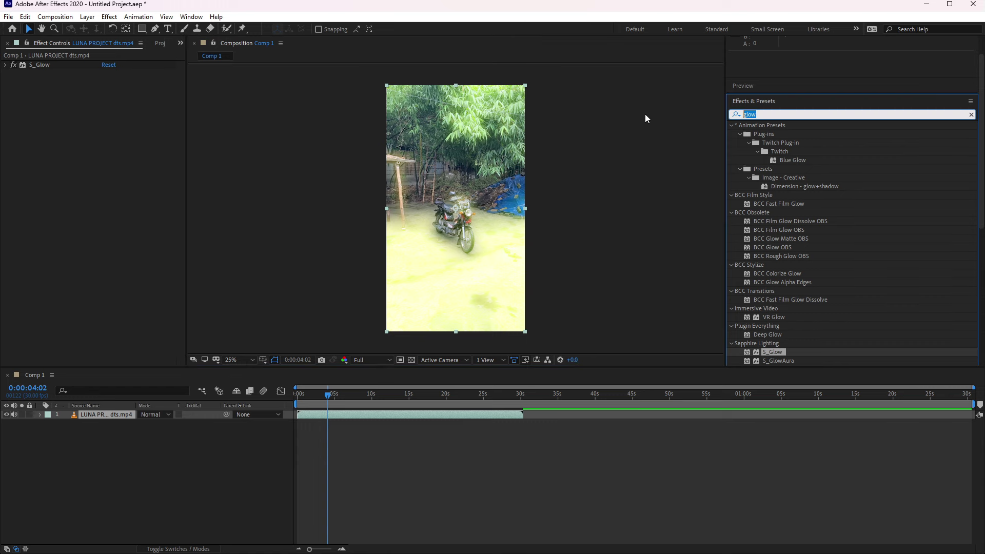
key(BackSpace)
click(710, 165)
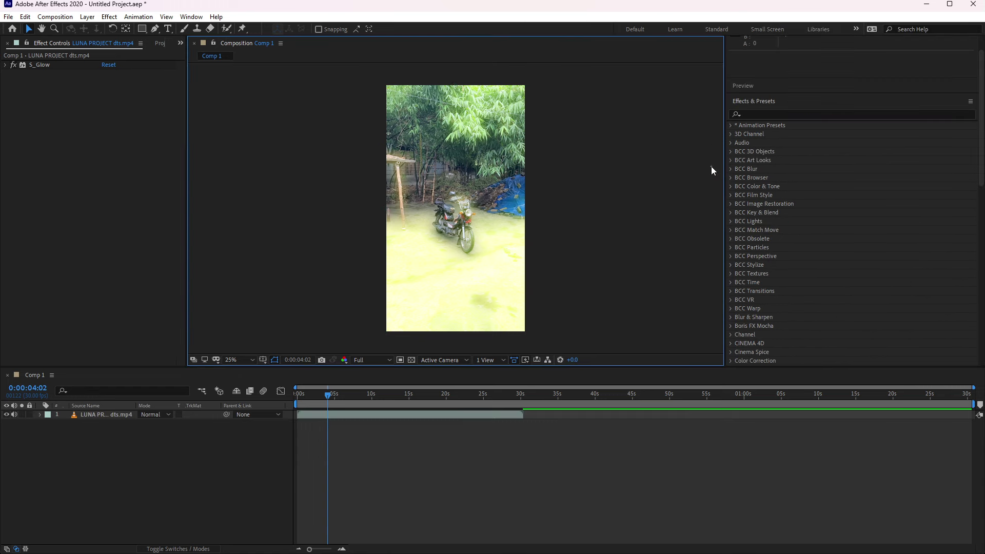
scroll(756, 188, down, 10)
scroll(771, 217, down, 2)
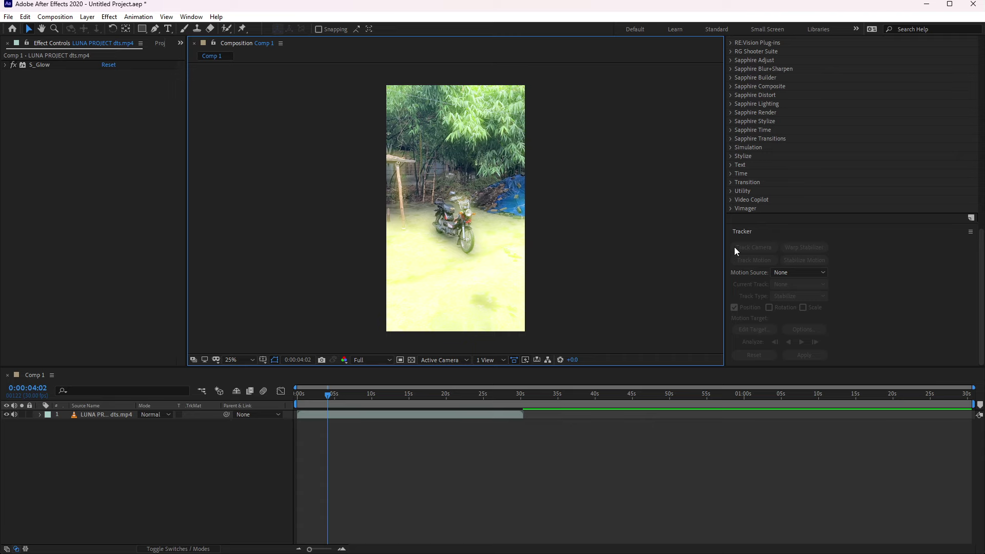
click(399, 414)
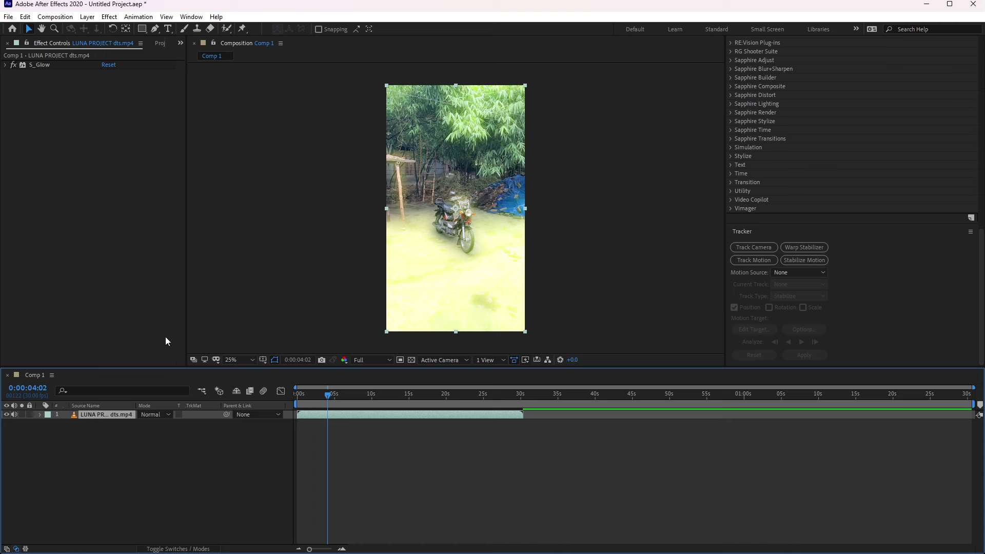
Try viewer magnifications of 12.5%, 100% and 50%.
click(229, 360)
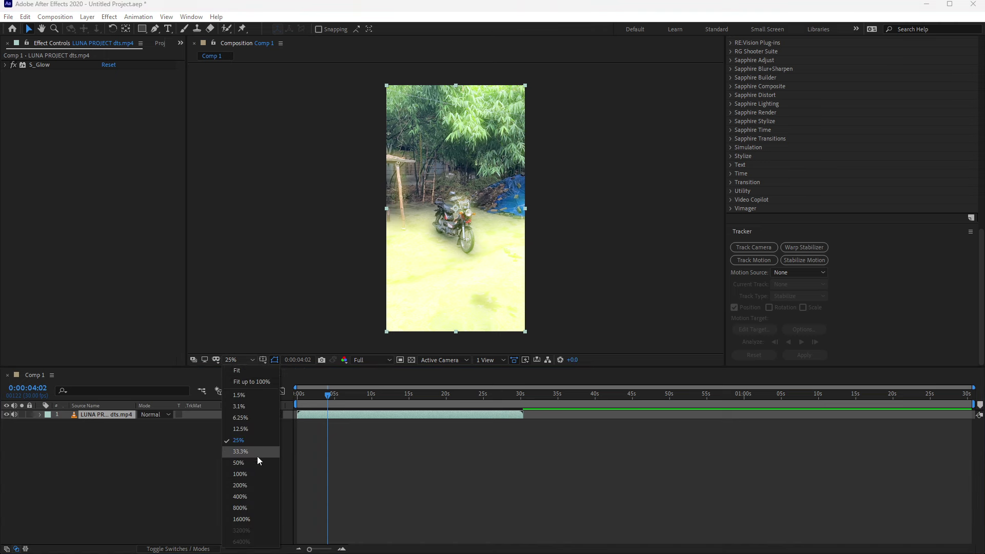
click(252, 432)
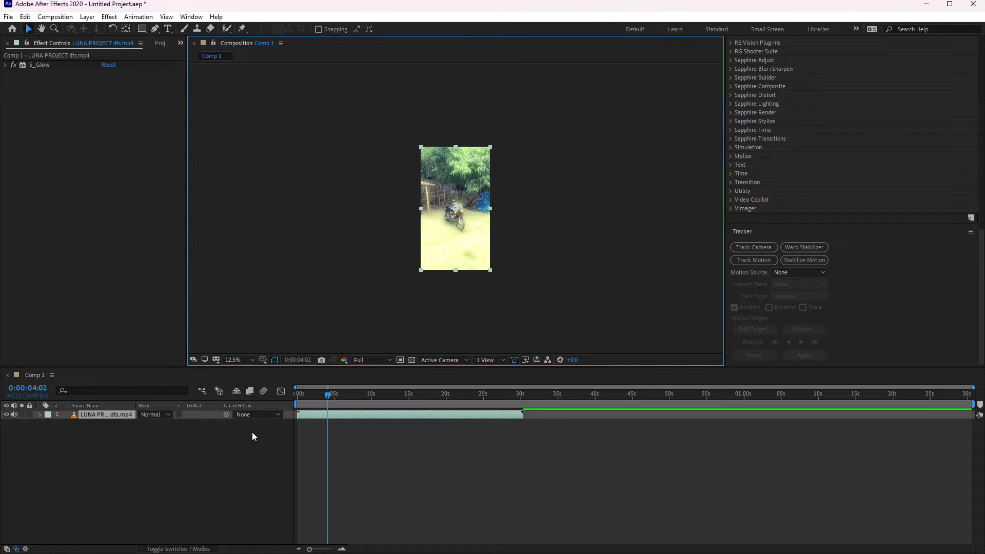
key(period)
key(comma)
key(period)
key(period)
key(period)
key(comma)
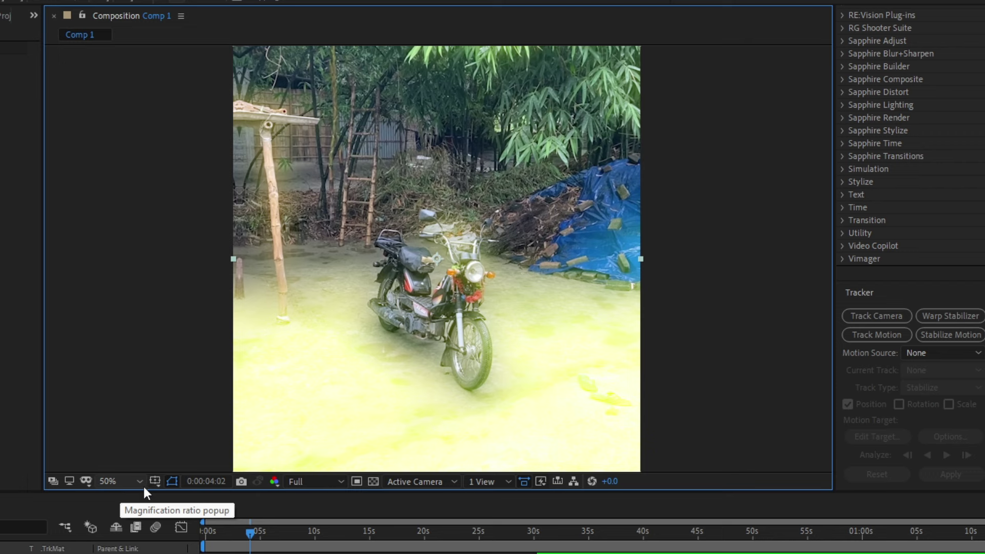
Fit the whole composition in the viewer at 29%, then toggle mask path visibility off and on.
click(116, 482)
click(153, 499)
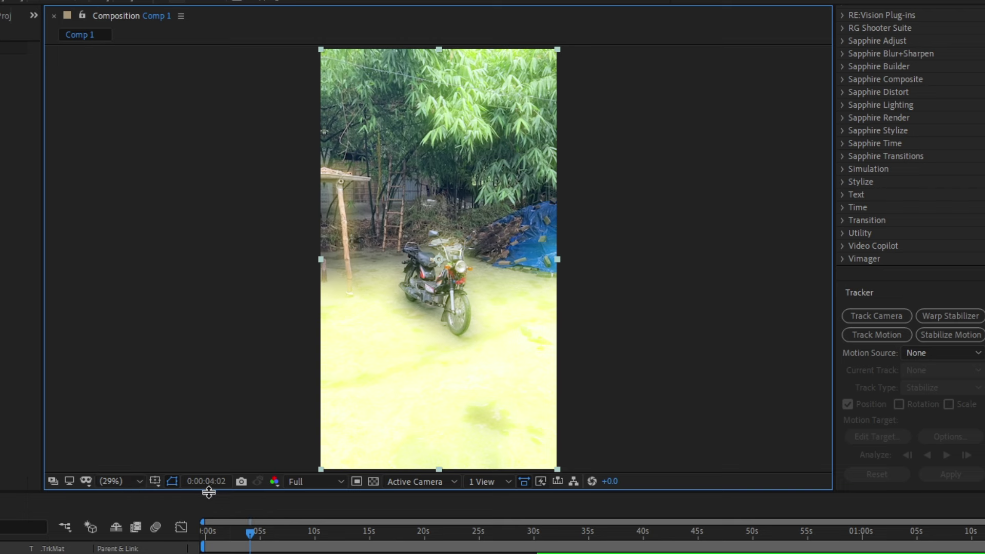
click(173, 480)
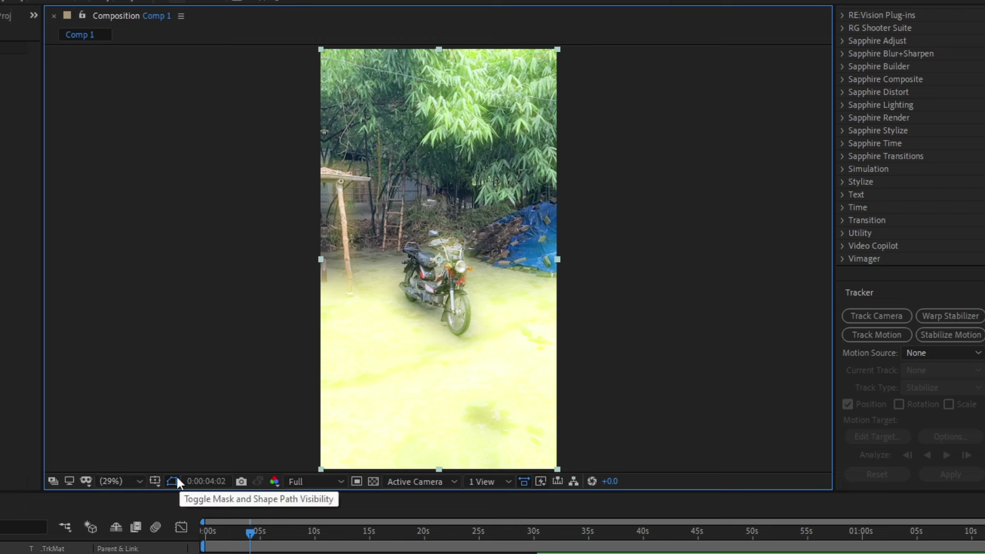
click(175, 480)
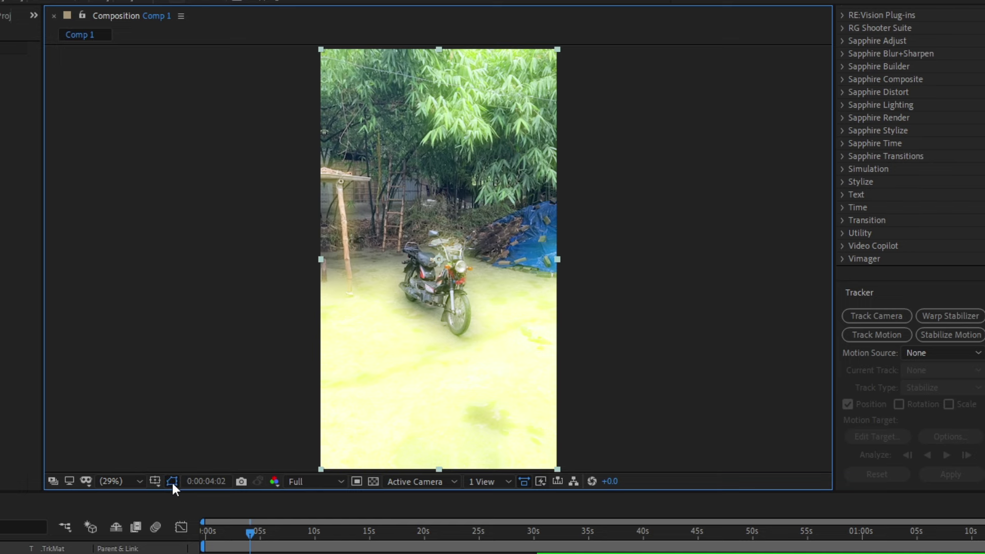
click(325, 485)
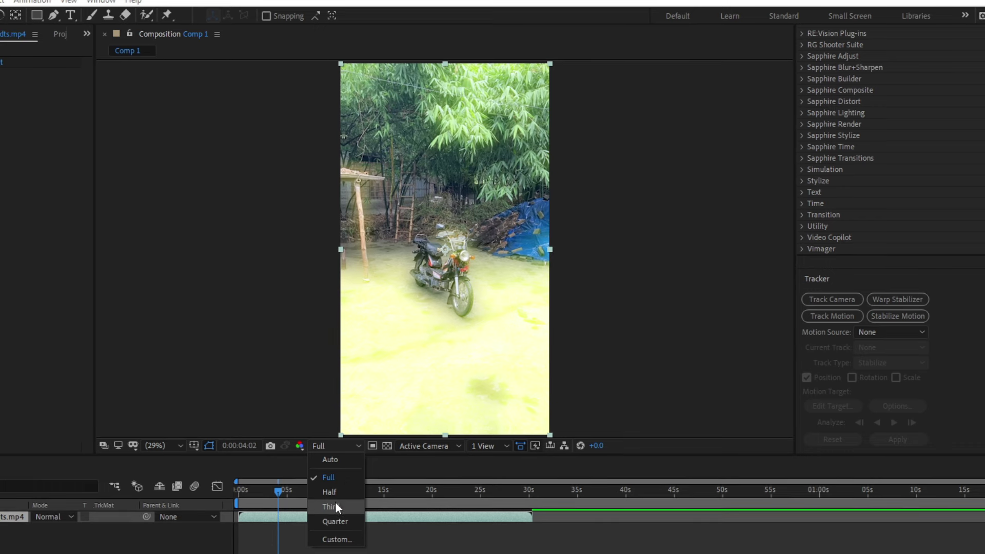
click(327, 474)
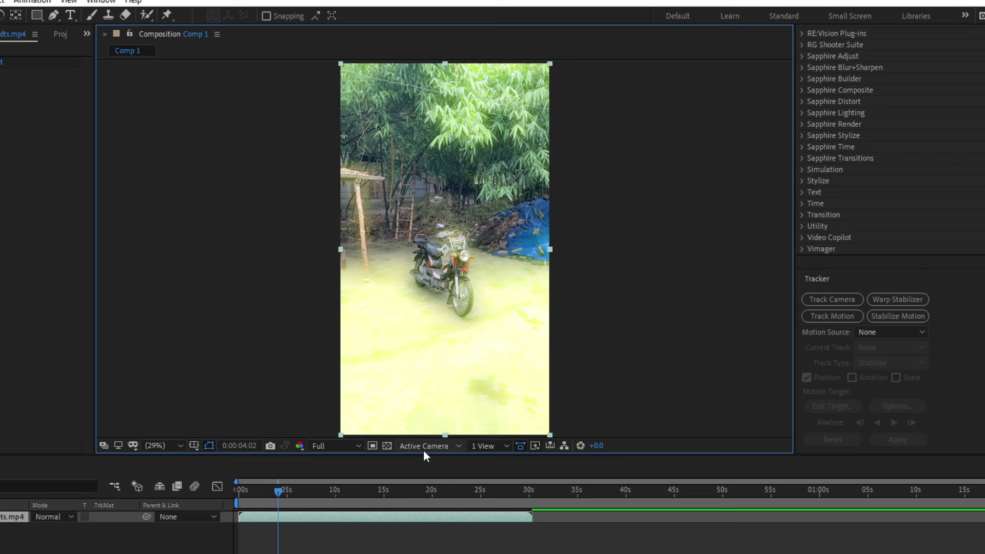
click(485, 446)
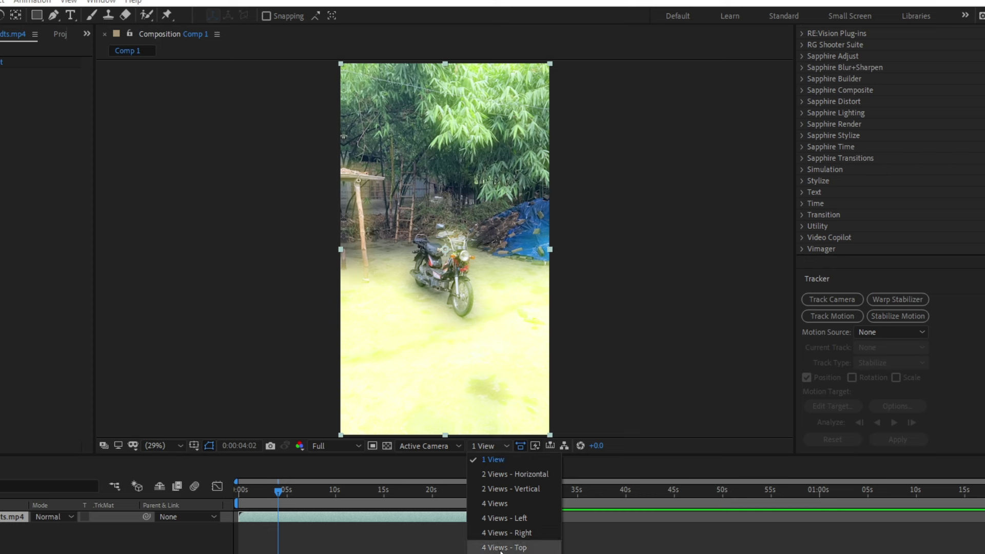
click(499, 452)
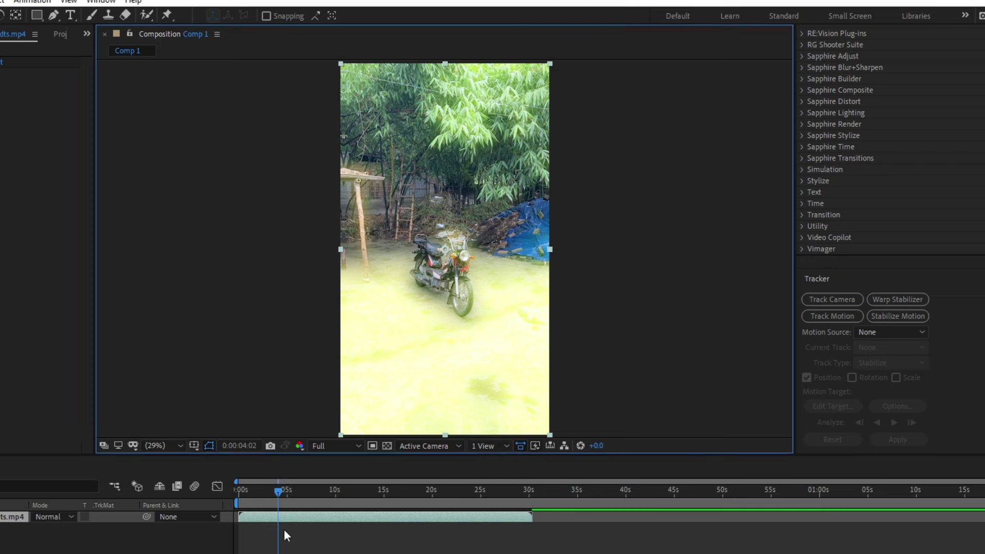
click(312, 534)
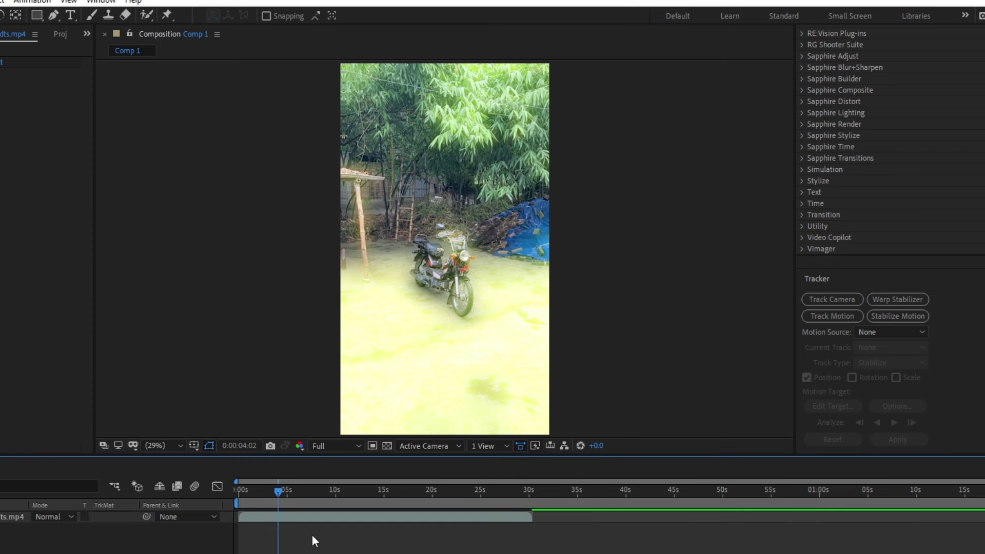
click(361, 518)
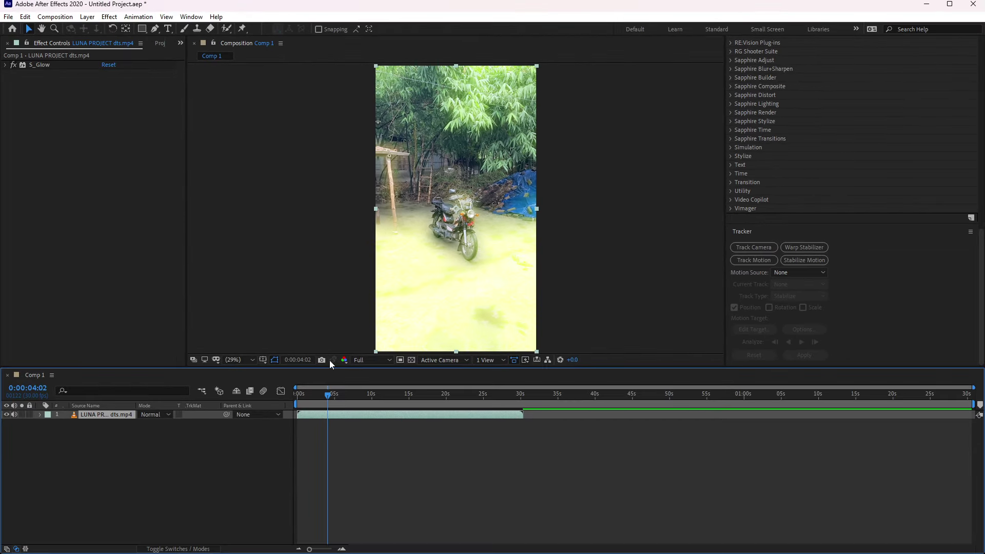
click(456, 468)
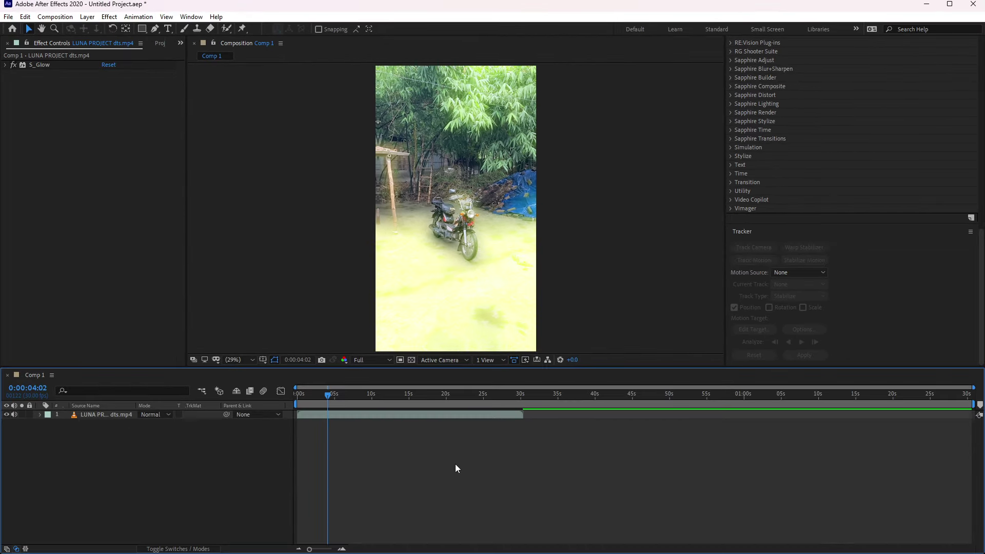